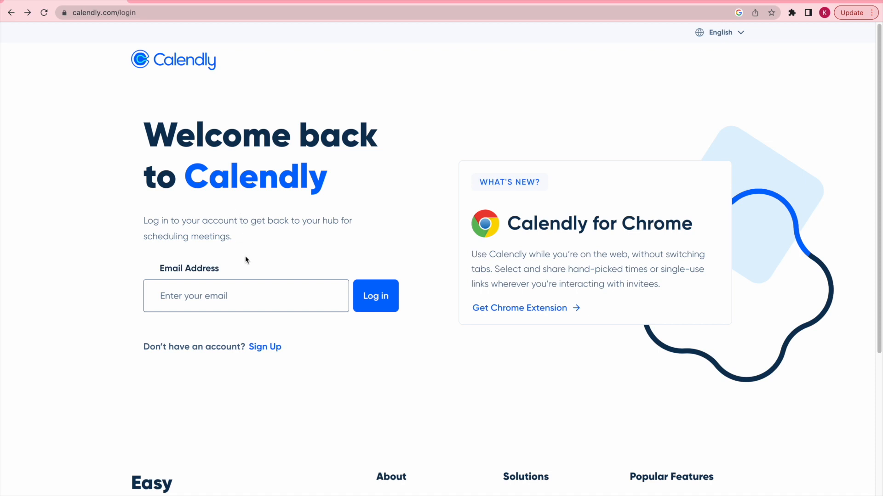
Sign up for a new Calendly account using the Google account.
left_click(270, 349)
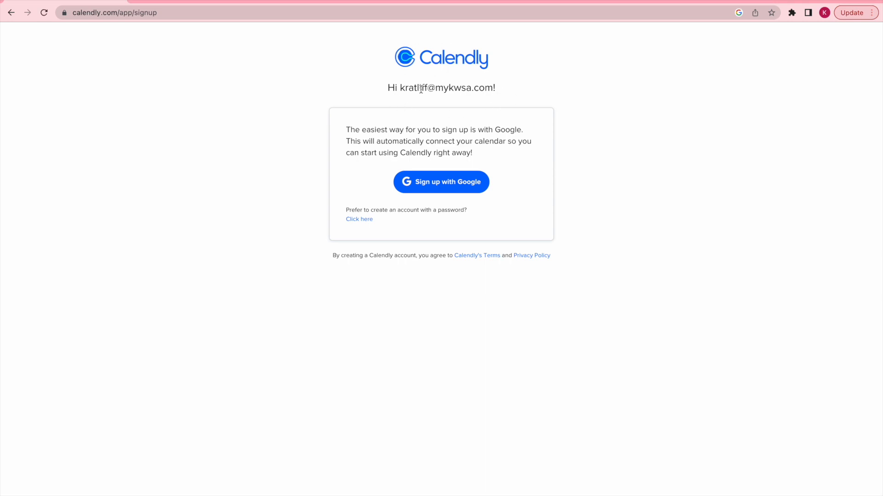
left_click(439, 183)
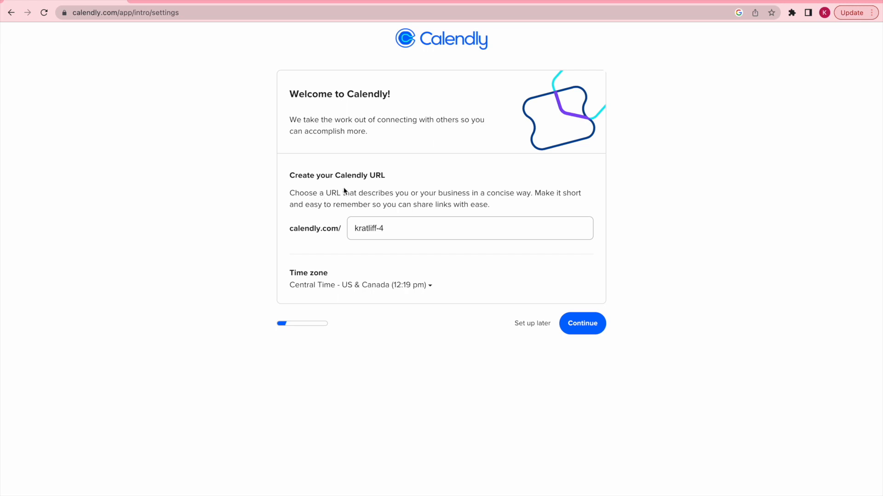
Replace the suggested Calendly URL ending with the owner's custom realty business handle.
left_click_drag(410, 226, 348, 227)
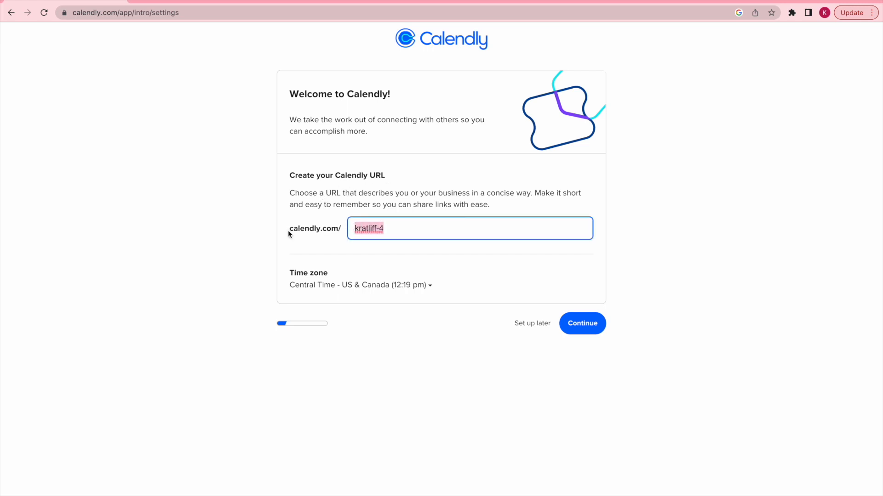
left_click_drag(291, 230, 339, 232)
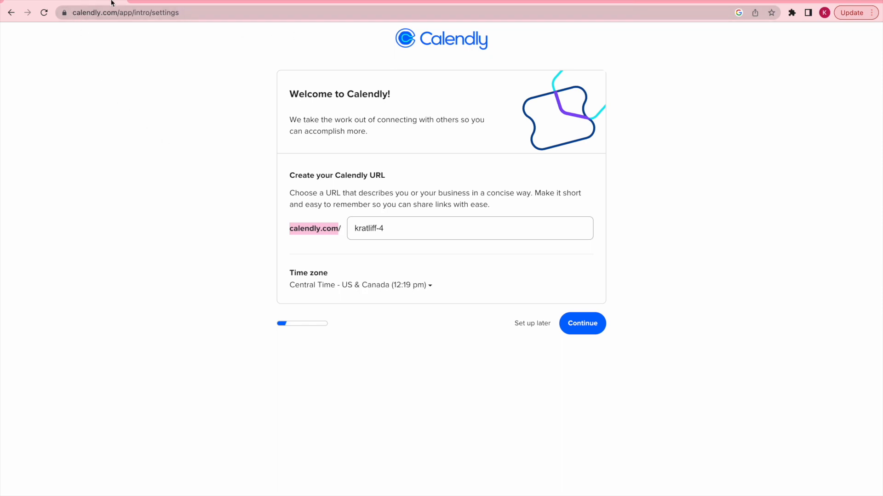
left_click(179, 12)
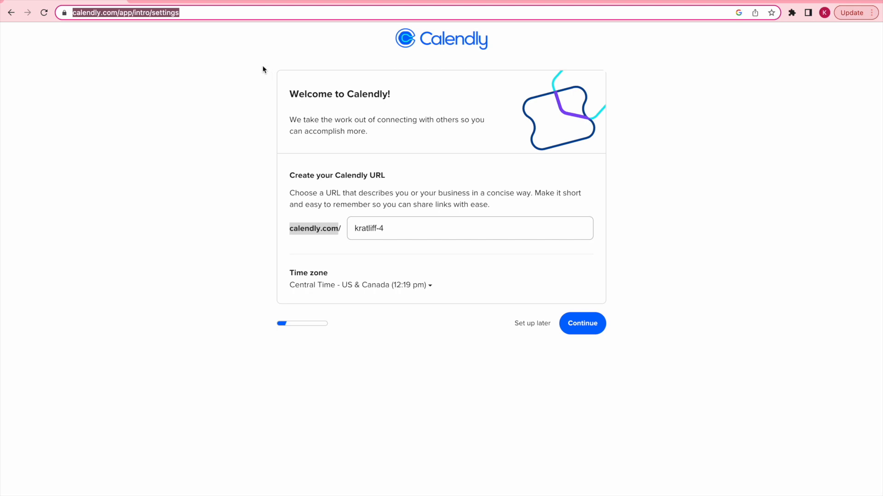
left_click(121, 13)
left_click_drag(123, 14, 221, 29)
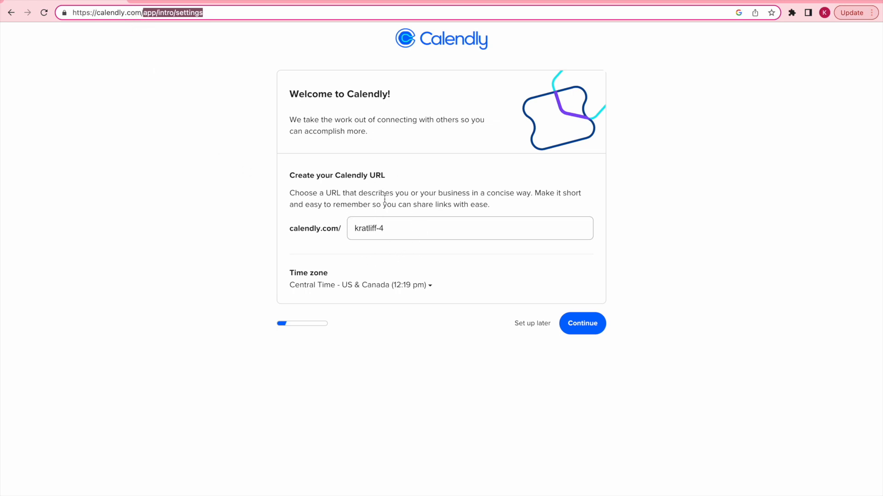
left_click_drag(398, 227, 334, 229)
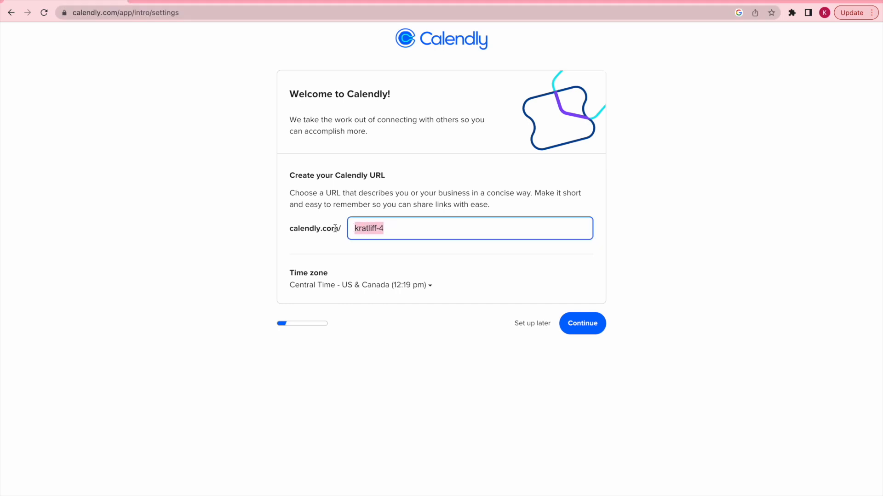
type("kratliffrealty")
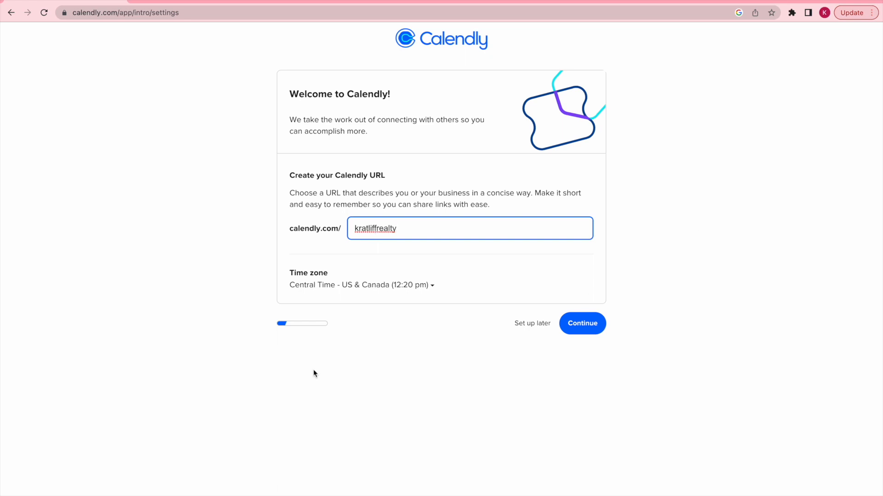
Keep Central Time - US & Canada as the time zone and accept the default Google Calendar connection settings.
left_click(409, 288)
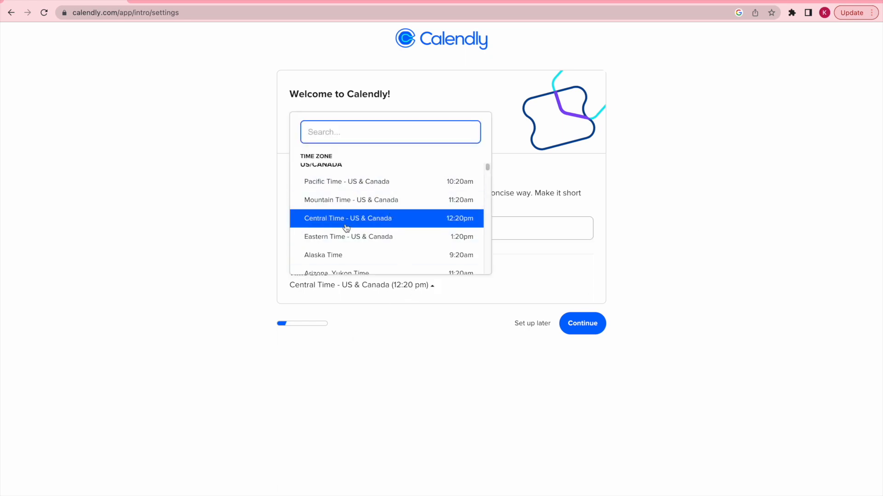
left_click(682, 232)
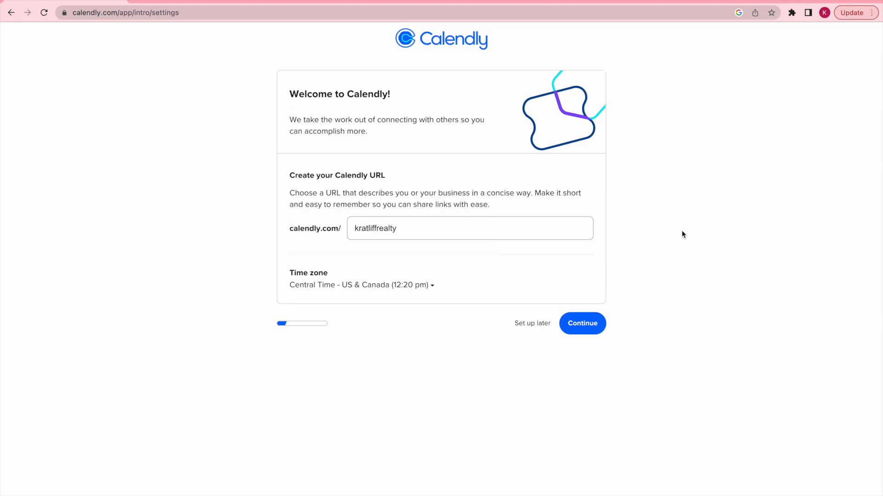
left_click(585, 325)
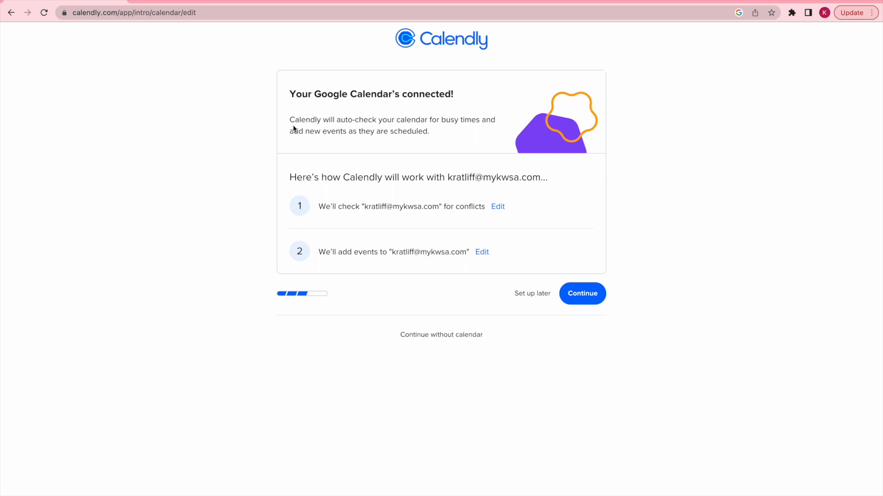
left_click(592, 294)
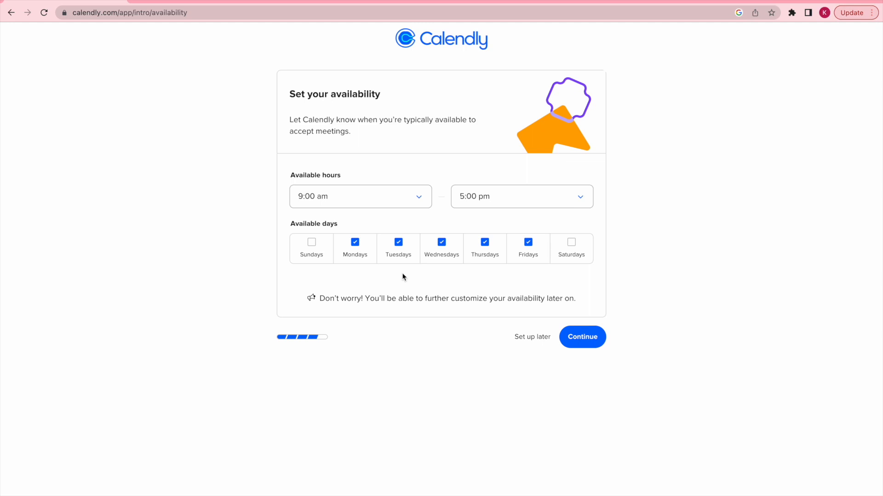
Clear Wednesdays and Thursdays from the available days, pick a start hour, and continue the setup.
left_click(442, 243)
left_click(484, 242)
left_click(354, 197)
scroll(345, 290, "down", 2)
left_click(336, 296)
left_click(595, 335)
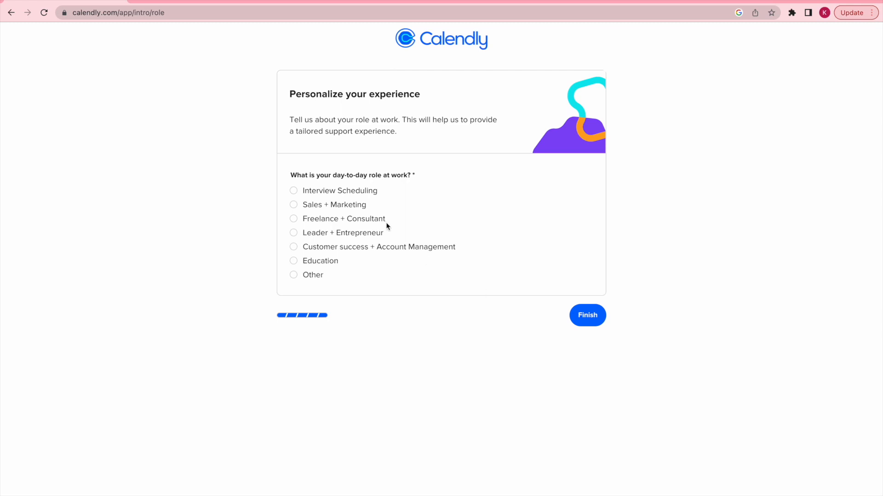
Choose Other as the day-to-day role at work and finish the account setup.
left_click(294, 277)
left_click(589, 318)
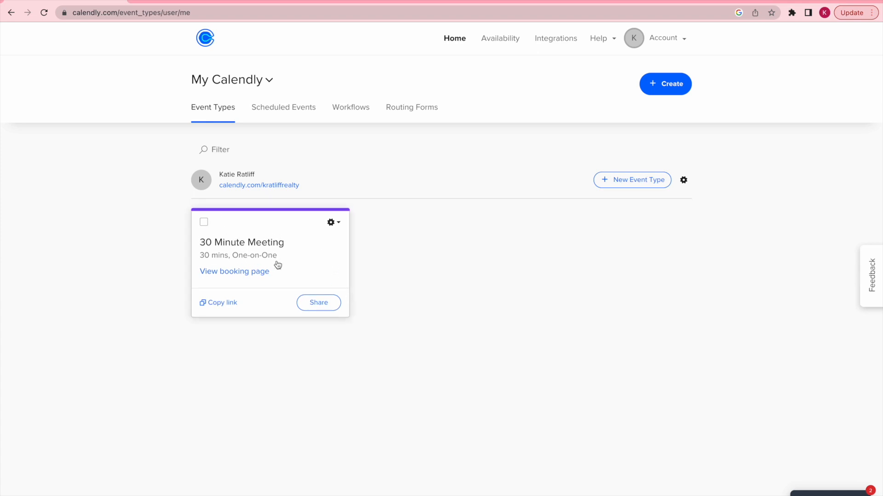
Open the 30 Minute Meeting event type for editing and rename it "Listing Consultation".
left_click(334, 225)
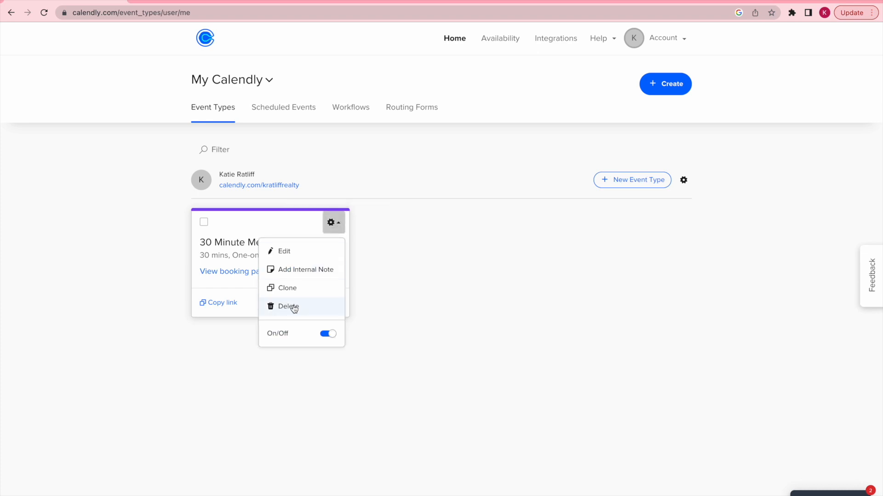
left_click(292, 256)
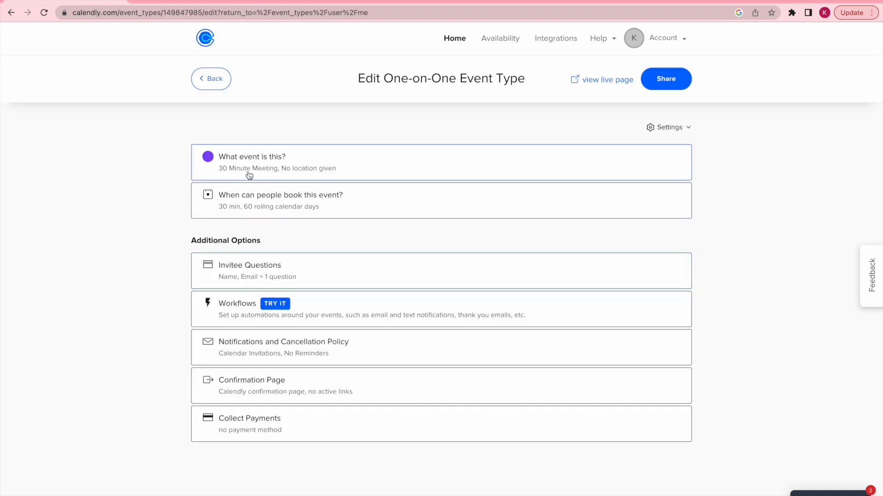
left_click(293, 165)
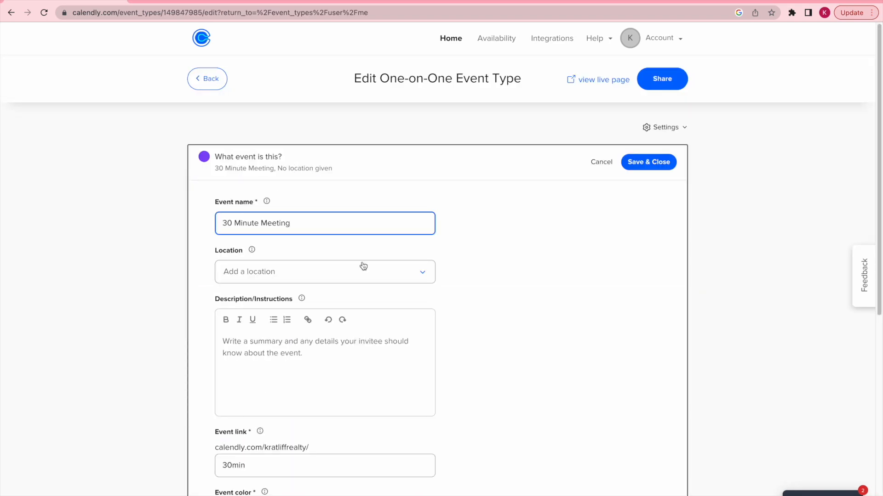
scroll(362, 263, "down", 2)
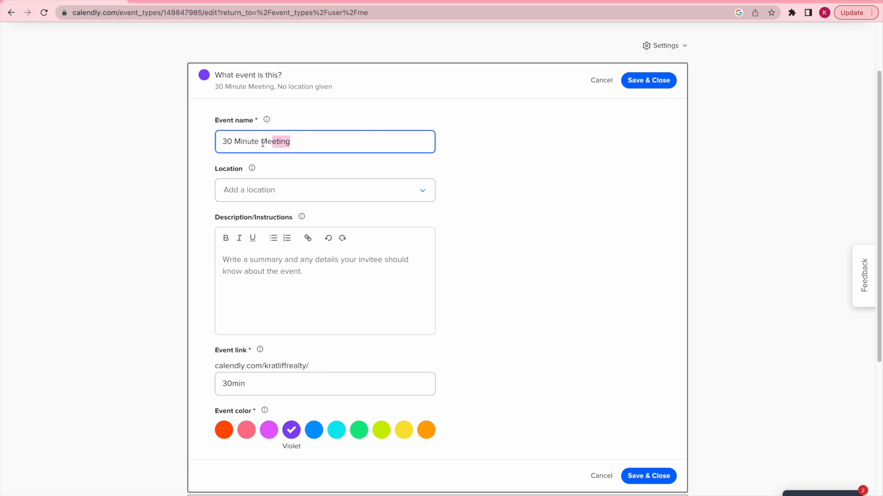
left_click_drag(291, 142, 207, 148)
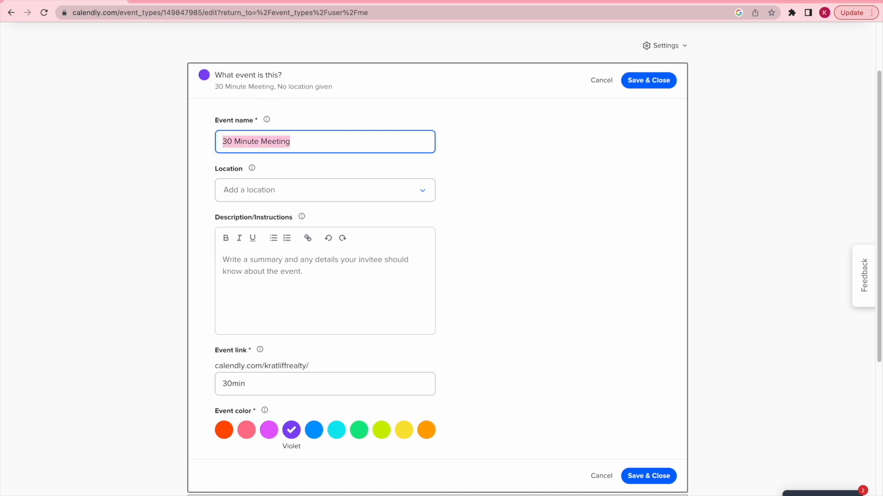
key("BackSpace")
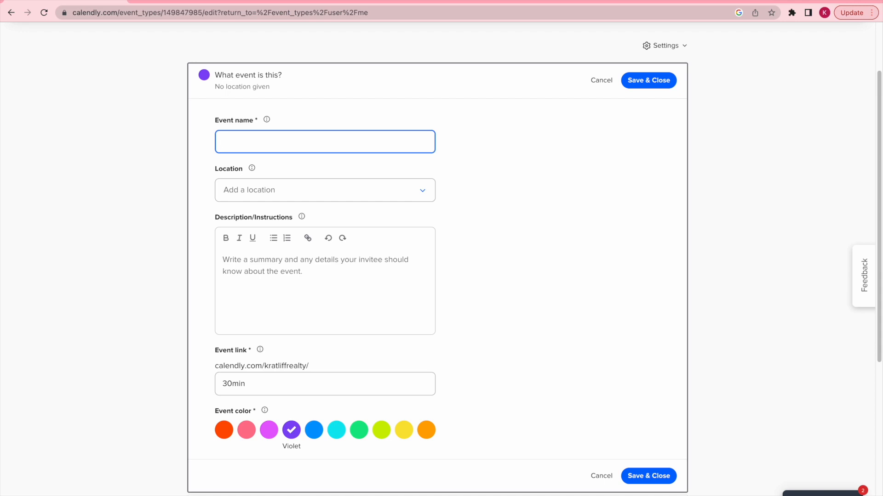
type("Listing Consultation")
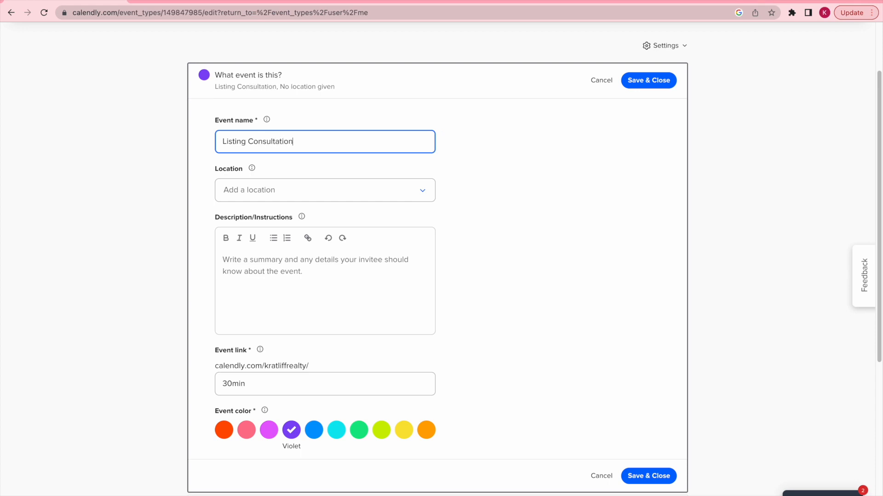
Review the available location options and set the event's location to Zoom.
left_click(266, 195)
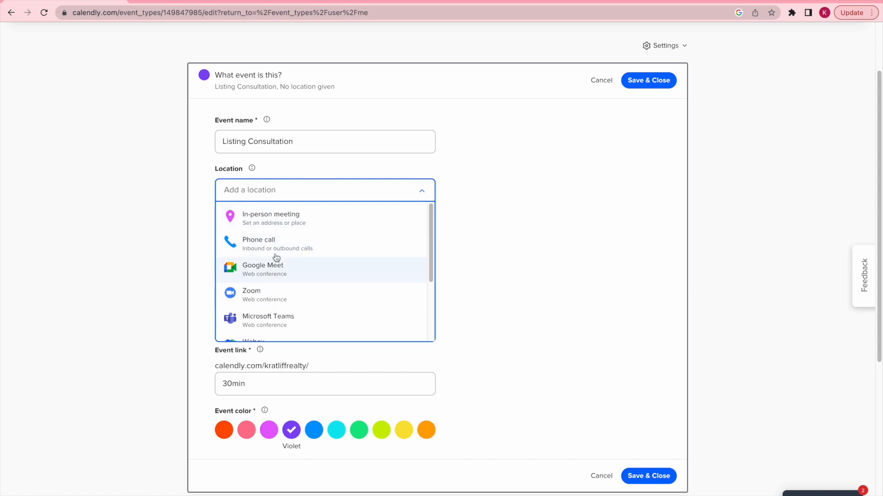
scroll(278, 248, "down", 3)
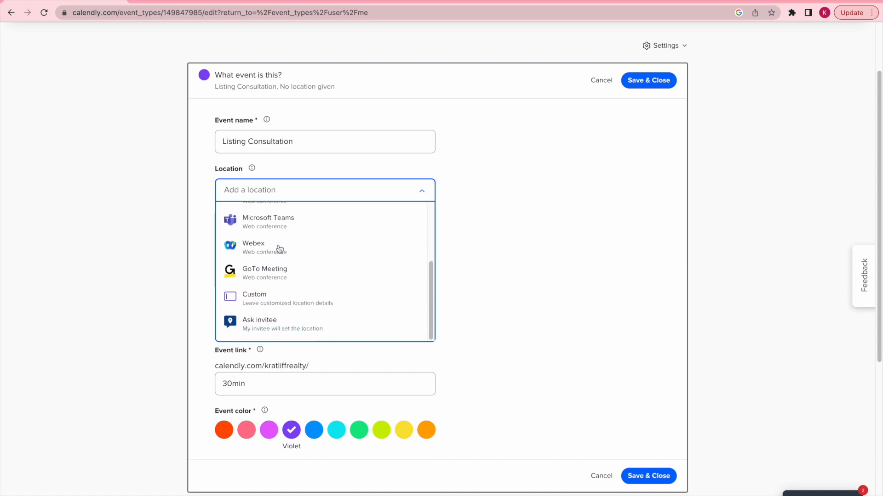
scroll(280, 249, "down", 1)
scroll(279, 249, "up", 2)
scroll(279, 250, "down", 1)
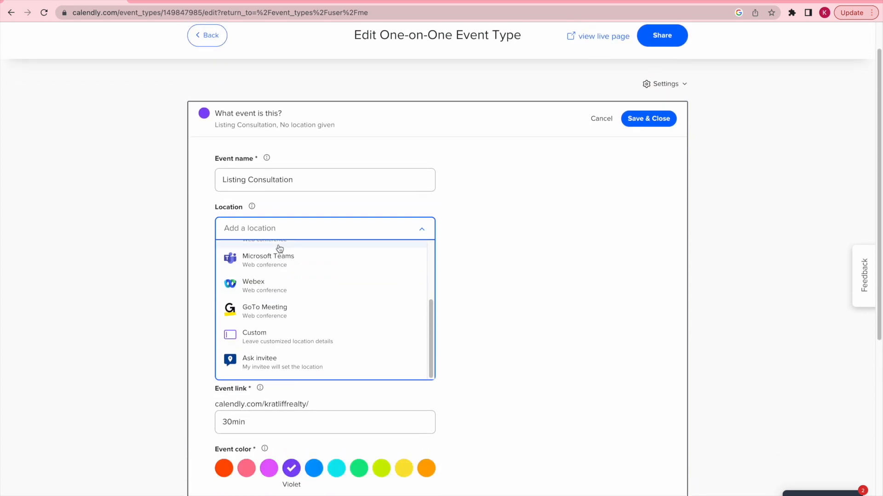
scroll(280, 248, "up", 3)
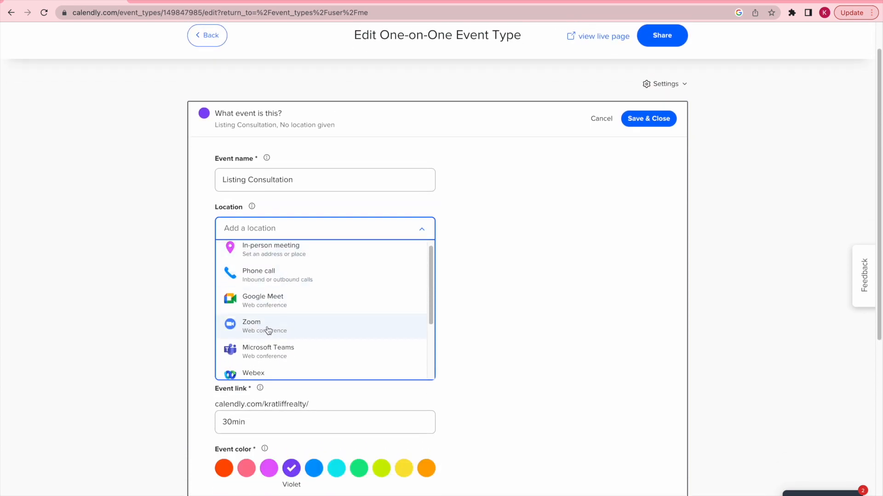
left_click(267, 330)
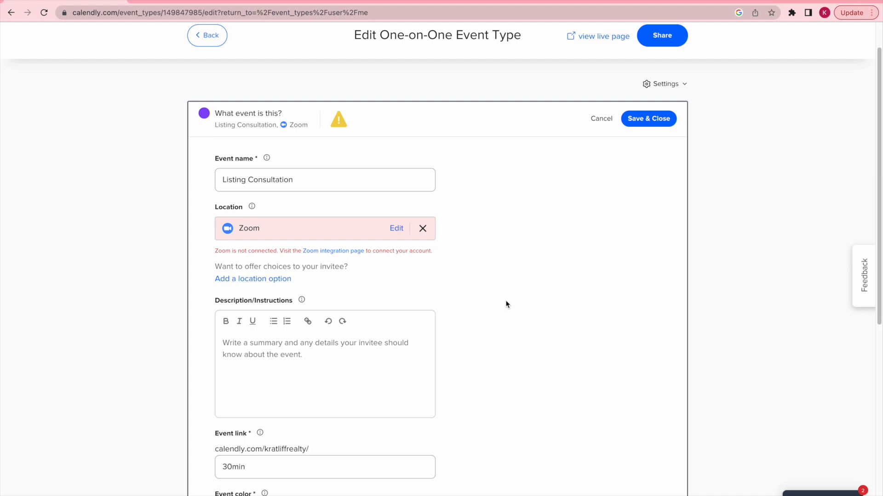
Enter the event description "This is a 30 minute consulation to go over a listing presentation".
scroll(506, 305, "down", 1)
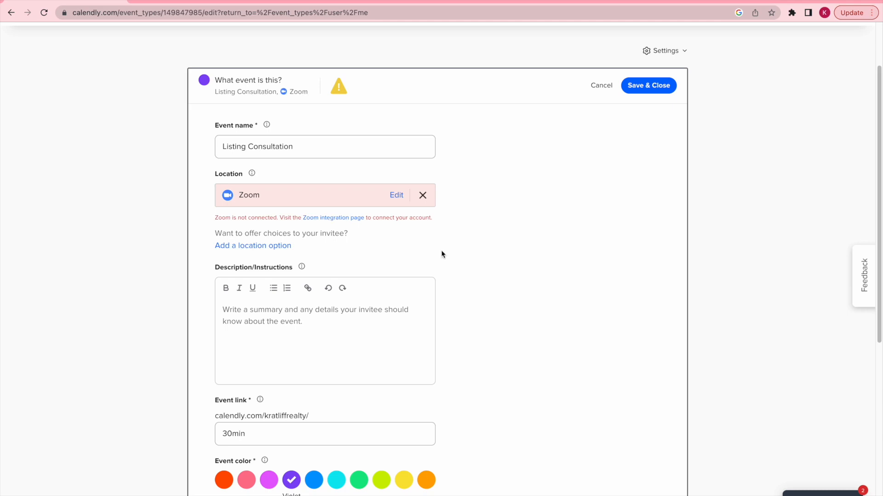
scroll(441, 252, "up", 2)
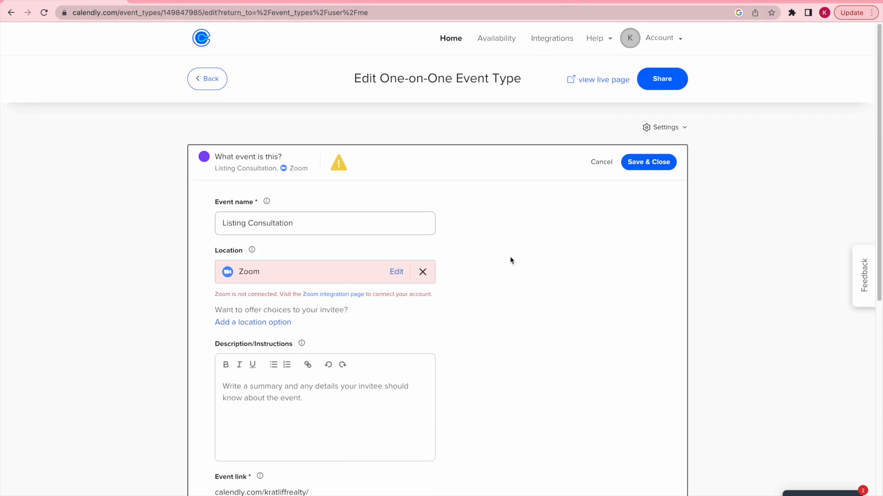
scroll(509, 257, "down", 2)
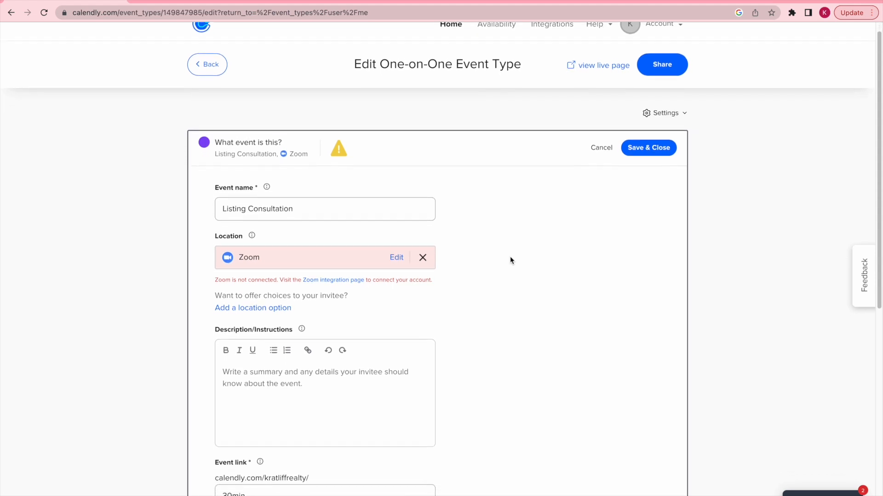
scroll(509, 256, "down", 4)
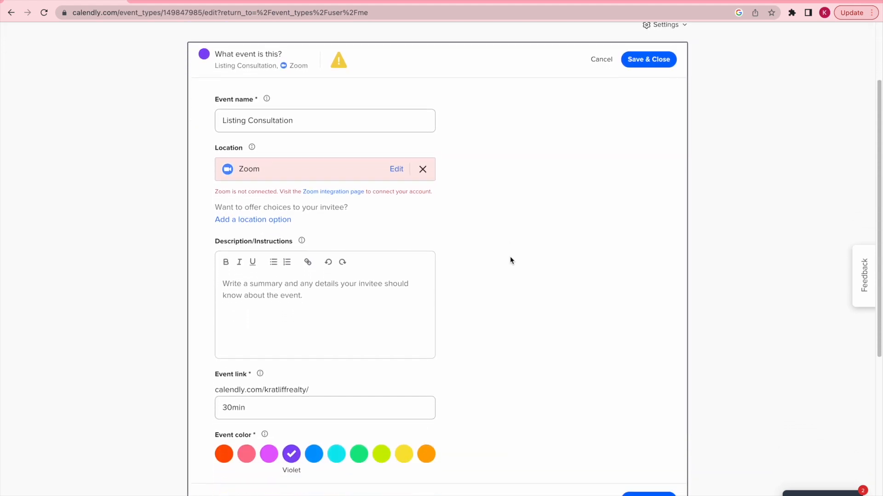
left_click(269, 244)
type("This is a 30 minute consulation to go over a listing presentation")
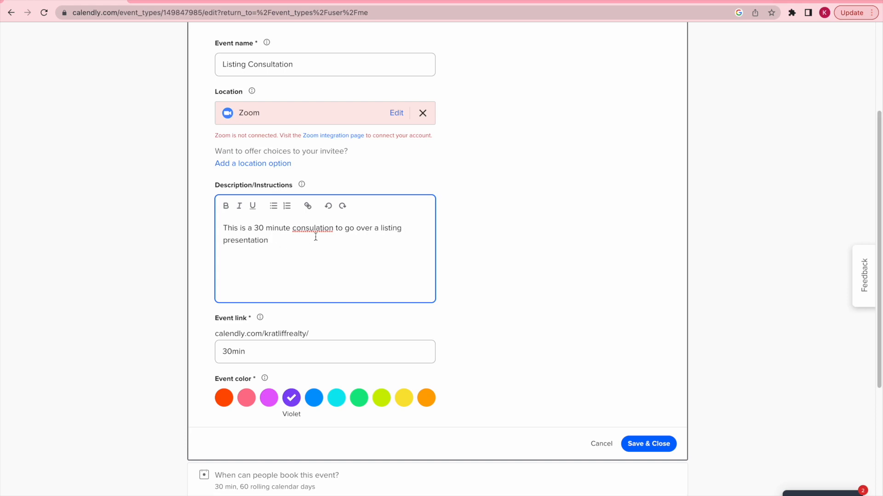
Correct "consulation" to "consultation" in the description, end the sentence with a period, and add "Please bring your laptop.".
double_click(324, 229)
right_click(325, 229)
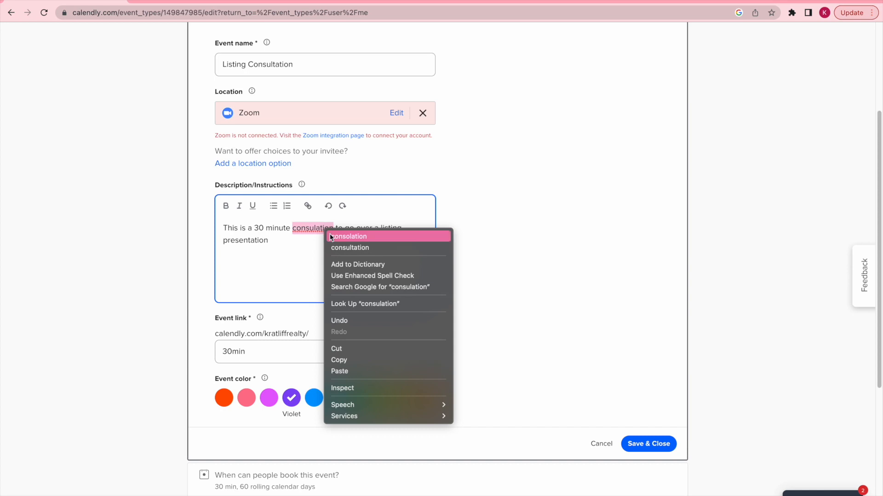
left_click(341, 247)
left_click(276, 238)
type(".")
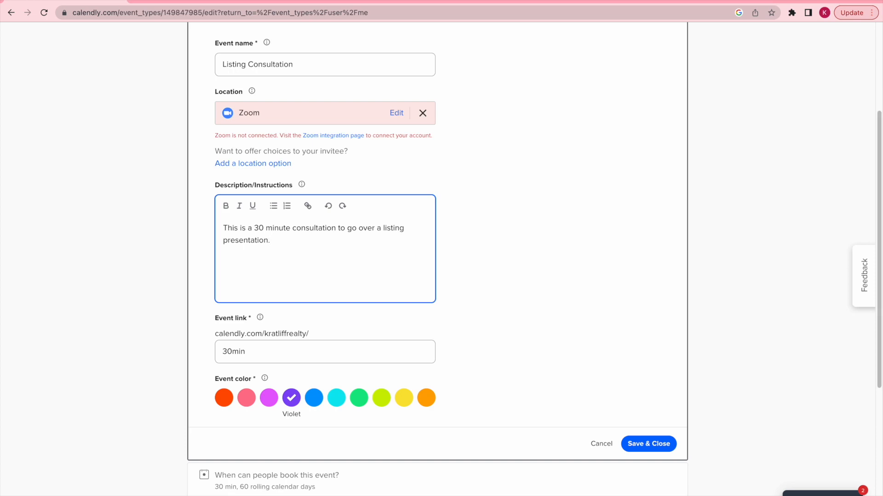
type("Please bring your laptop.")
Set the event link's ending to "listingconsultations" and save the event details.
scroll(402, 268, "down", 2)
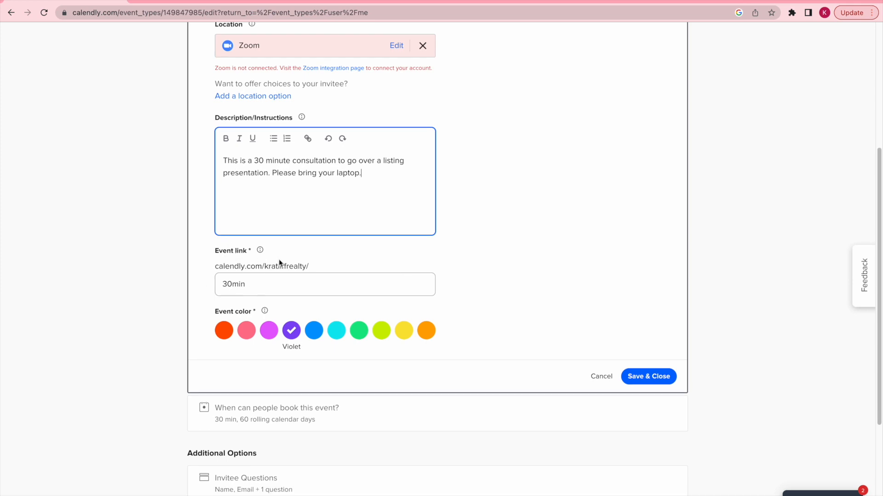
left_click_drag(219, 267, 306, 269)
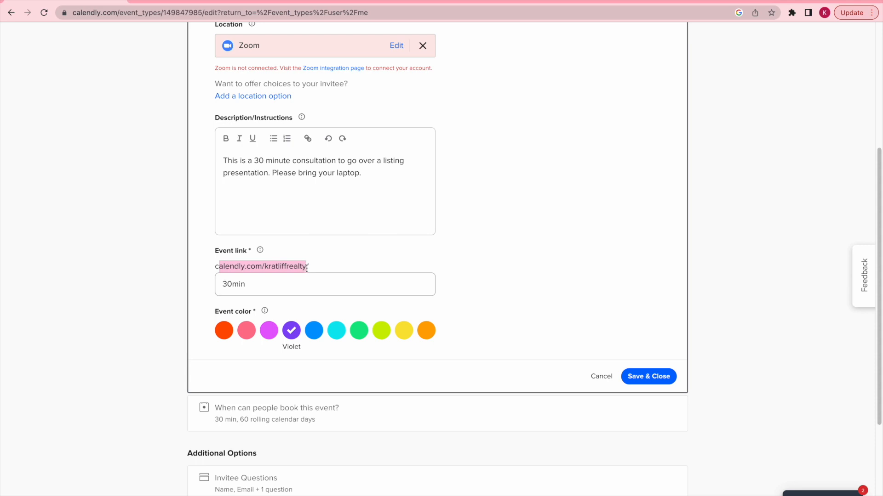
left_click(269, 278)
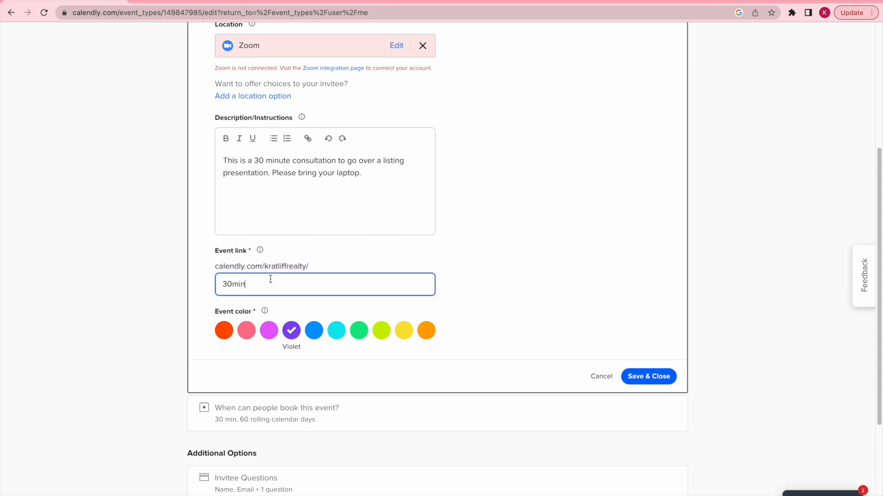
left_click_drag(246, 284, 206, 287)
type("listingconsultations")
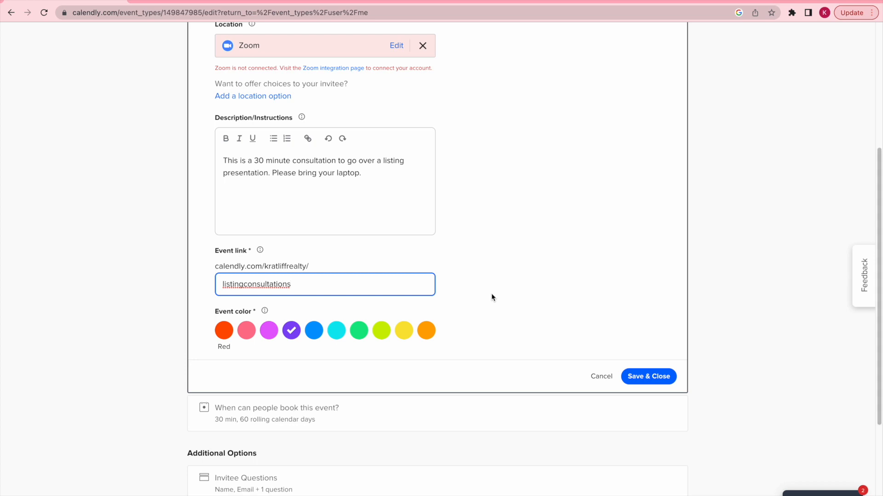
left_click(642, 376)
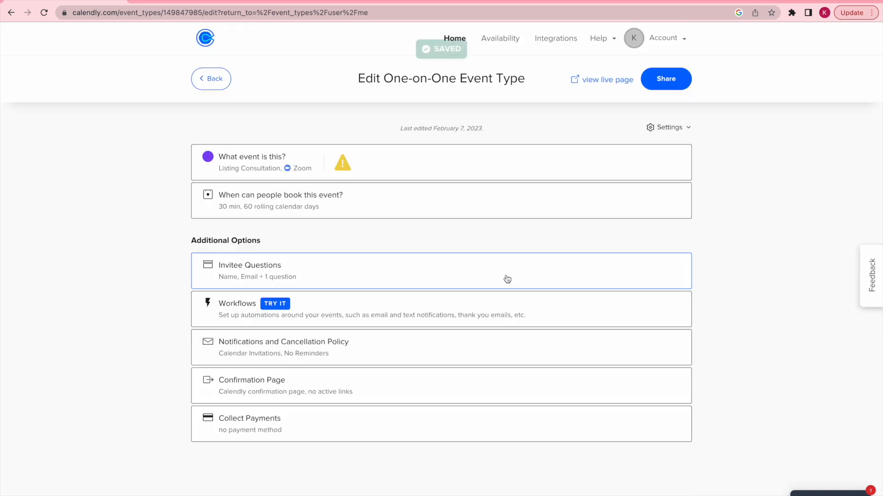
Open the event's booking availability settings and let invitees schedule indefinitely into the future.
left_click(295, 201)
scroll(420, 250, "down", 3)
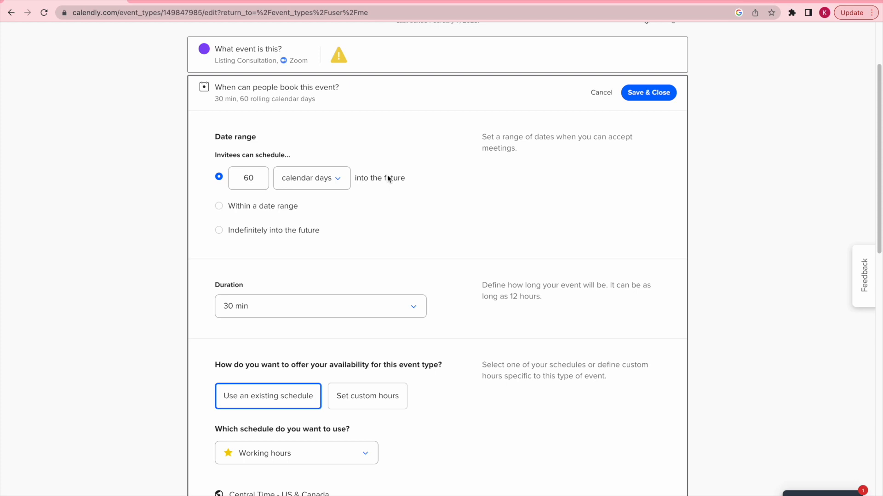
left_click(304, 185)
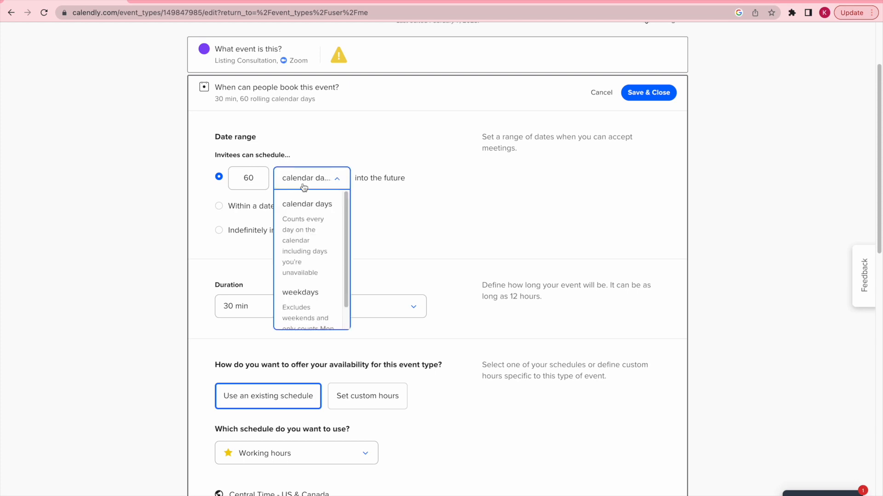
left_click(257, 179)
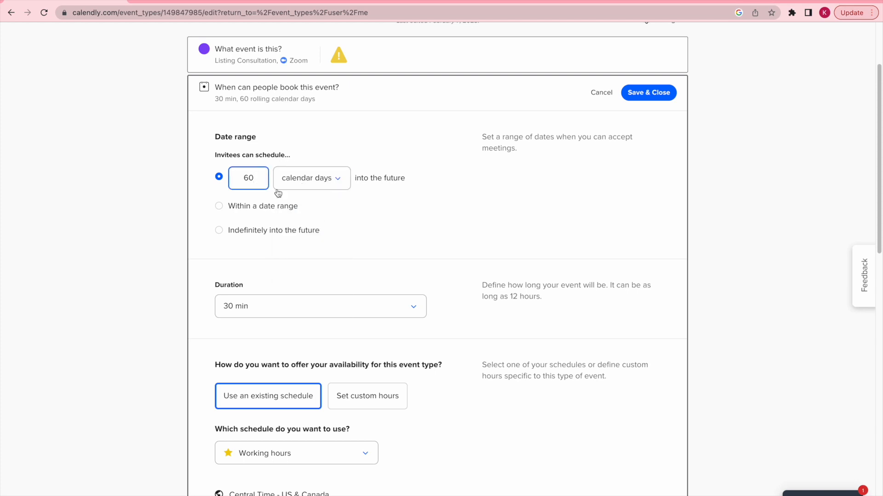
left_click(221, 230)
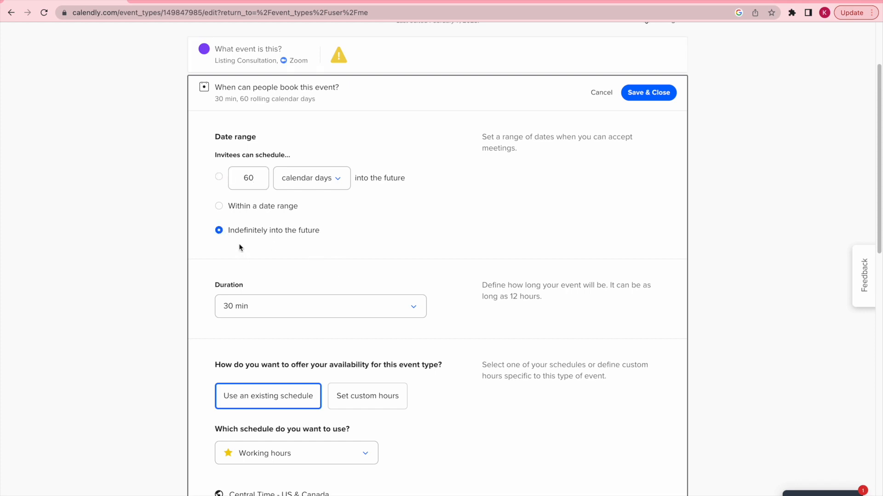
left_click(220, 176)
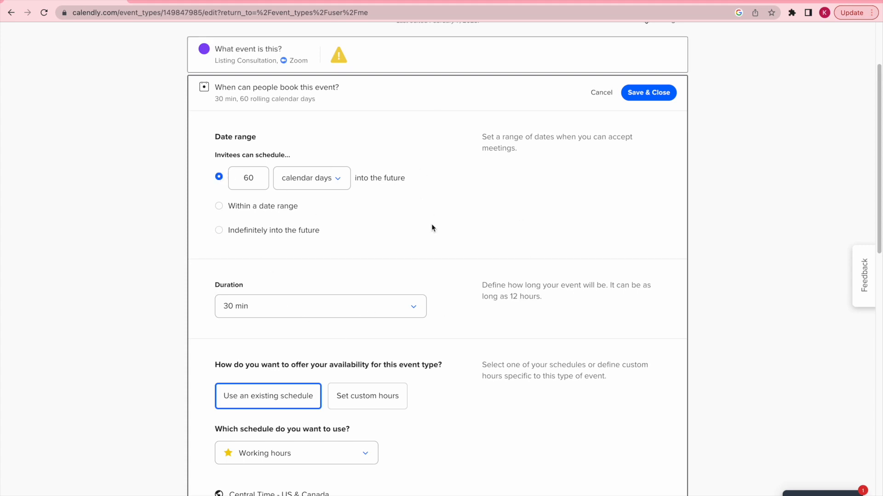
scroll(431, 237, "down", 2)
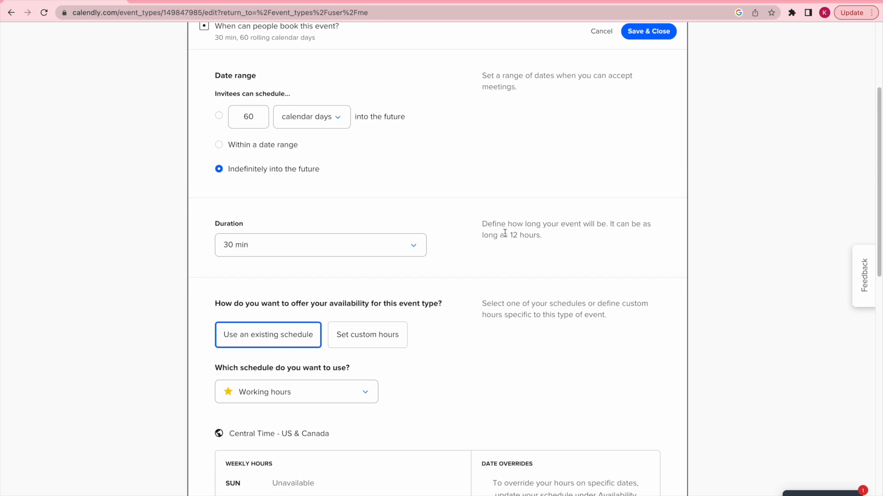
Review the available duration options for the event without changing the selection.
scroll(506, 236, "down", 1)
left_click(298, 223)
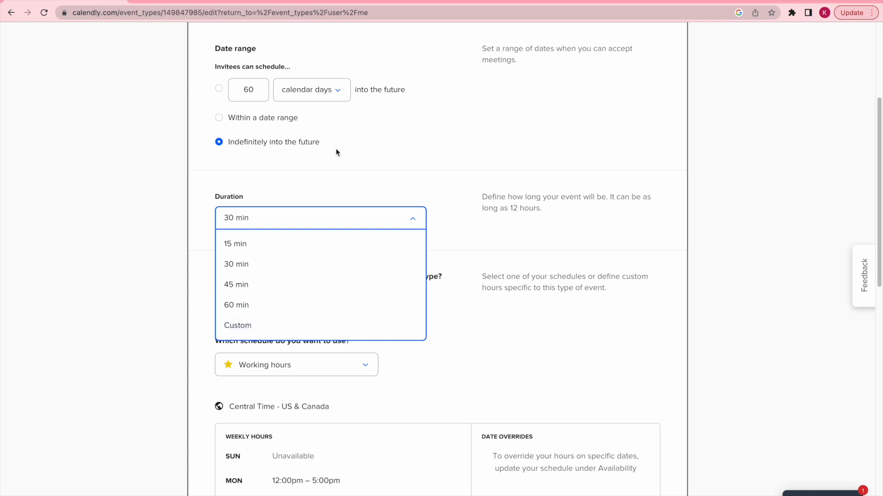
left_click(326, 174)
Switch the event's availability from the existing schedule to custom hours and make Tuesday unavailable.
scroll(327, 174, "down", 2)
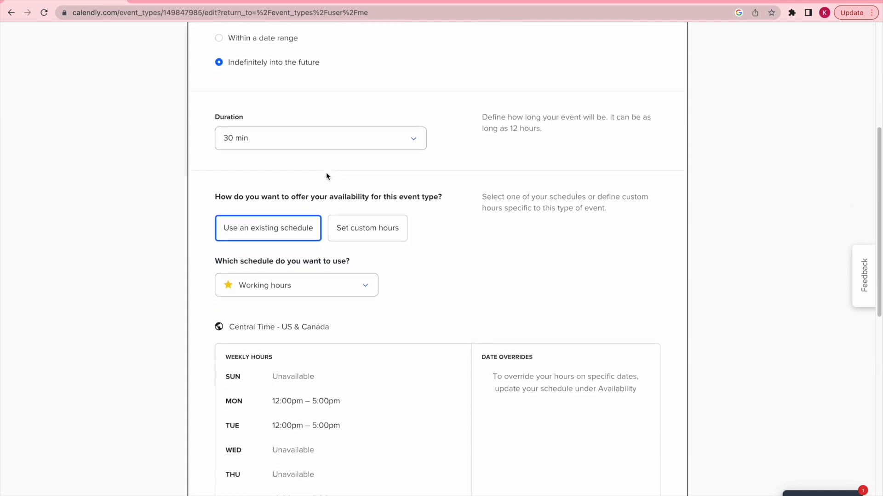
scroll(326, 174, "down", 1)
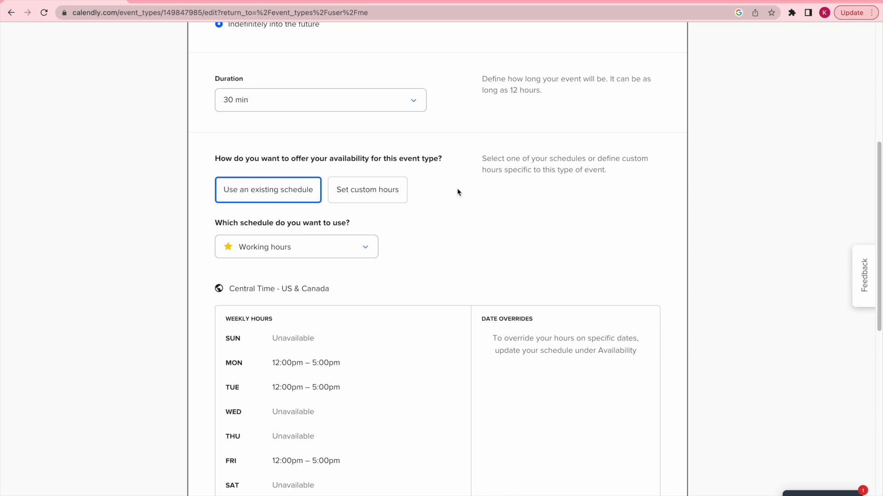
scroll(248, 196, "down", 1)
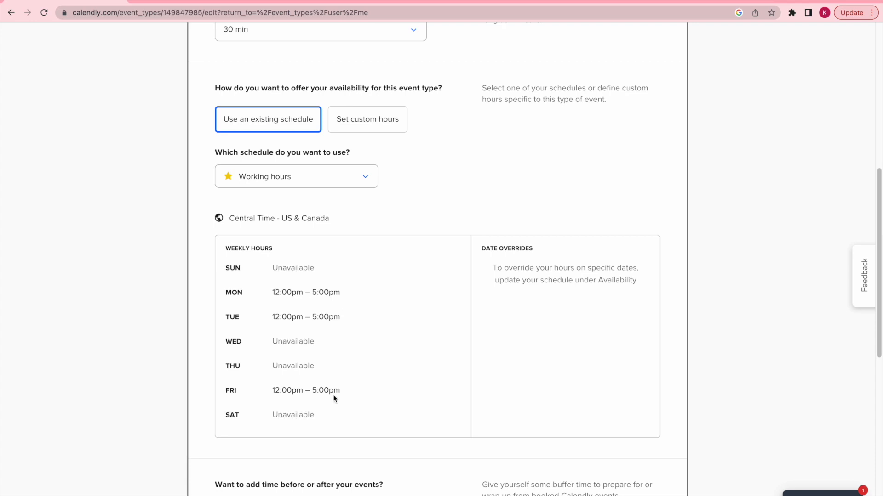
left_click(362, 127)
scroll(379, 294, "down", 2)
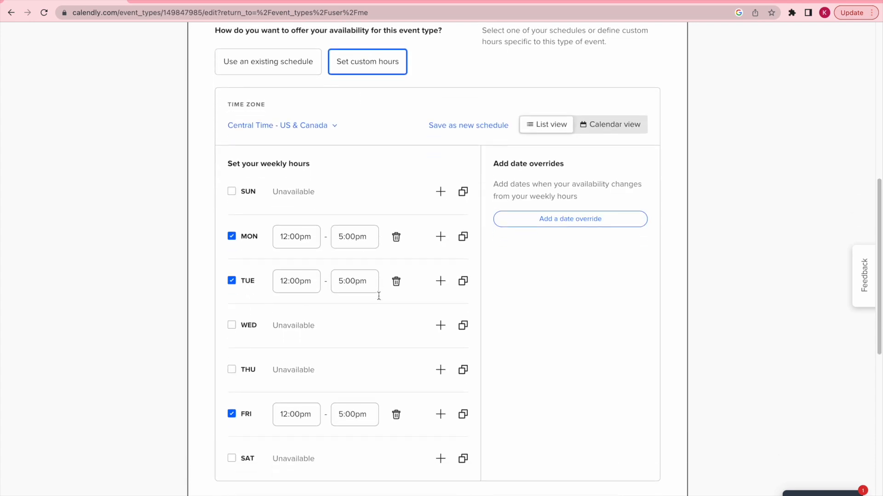
scroll(379, 296, "up", 1)
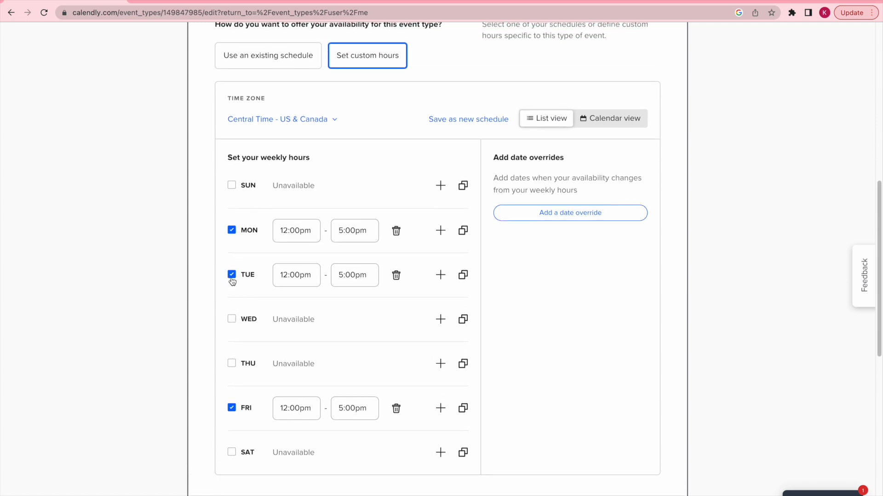
left_click(231, 276)
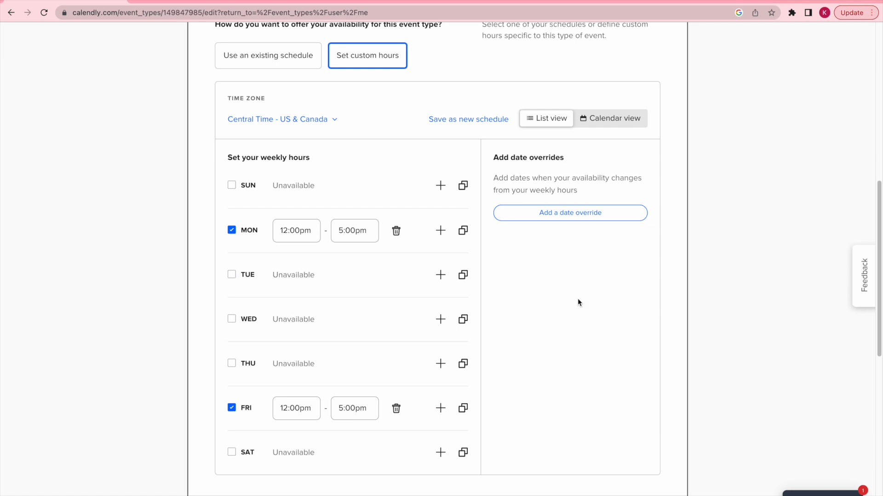
Add 15 min buffers before and after the event, and save the booking availability settings.
scroll(541, 284, "down", 6)
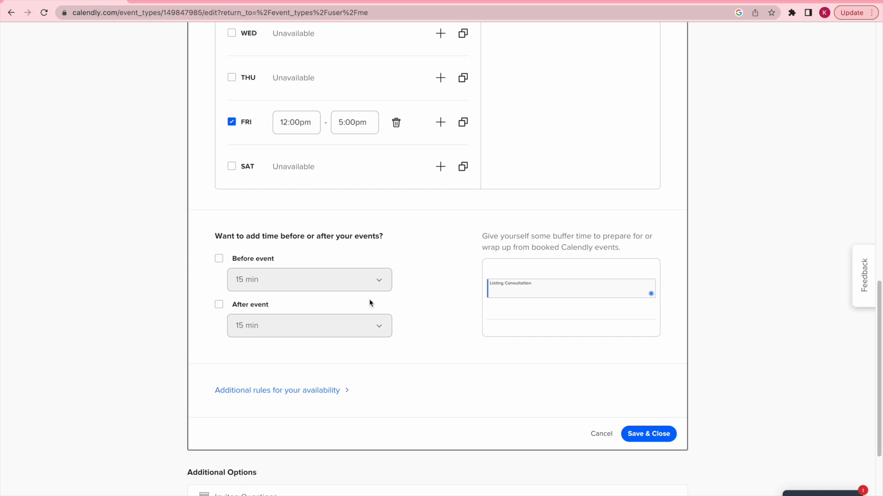
left_click(219, 259)
left_click(220, 306)
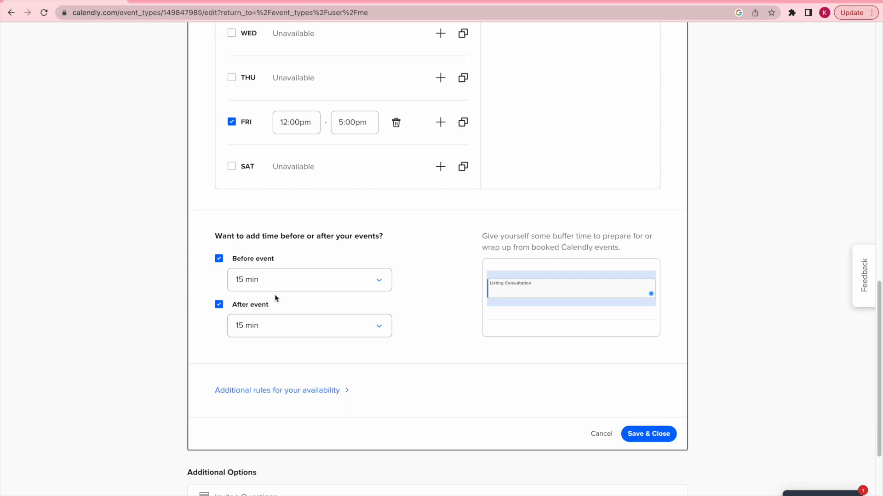
left_click(267, 285)
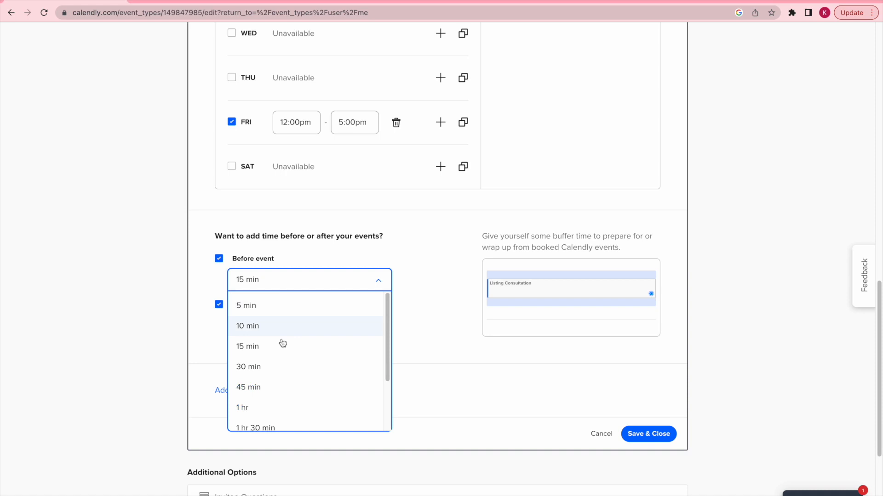
left_click(286, 251)
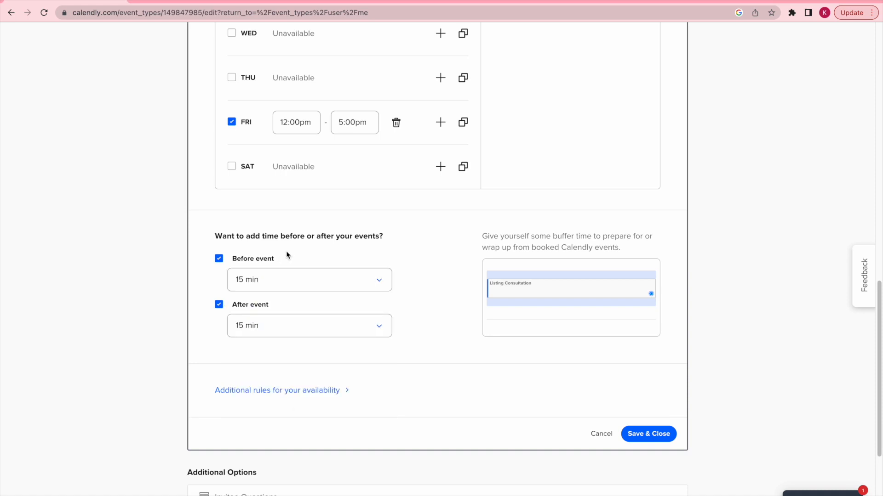
scroll(286, 251, "down", 1)
left_click(641, 397)
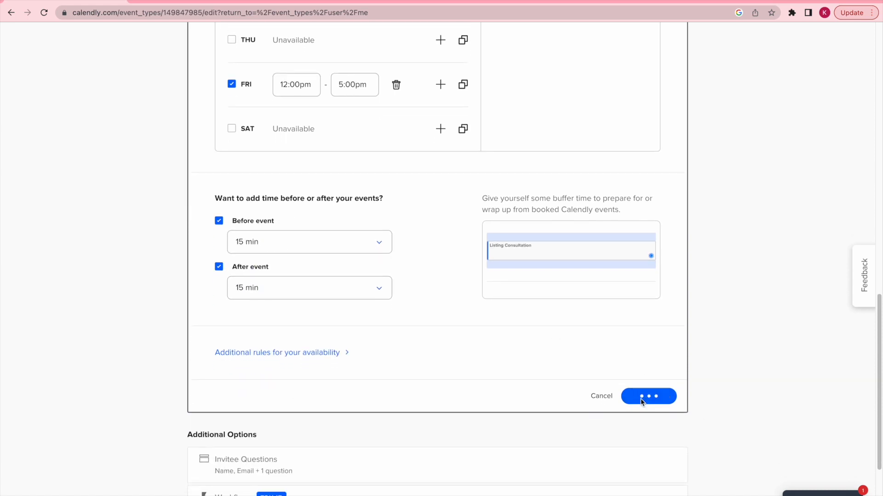
Add the invitee question "What is the listing you are wanting to discuss?" with the One Line answer type.
left_click(292, 270)
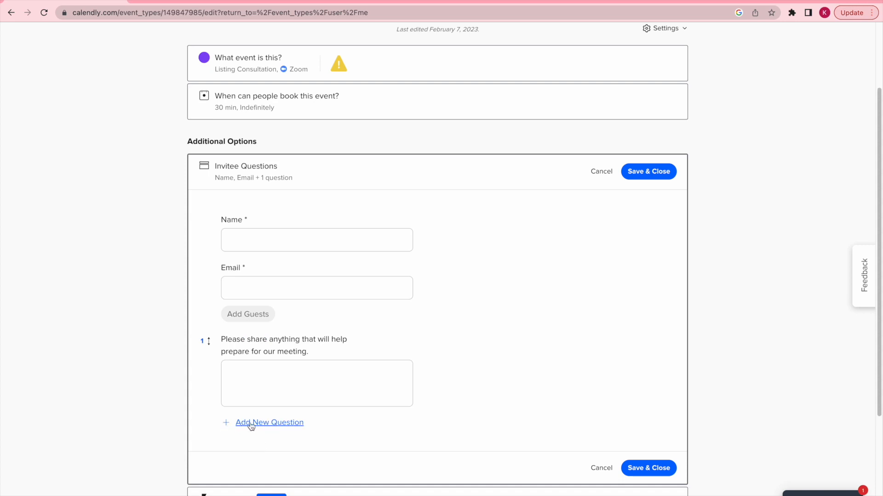
left_click(274, 424)
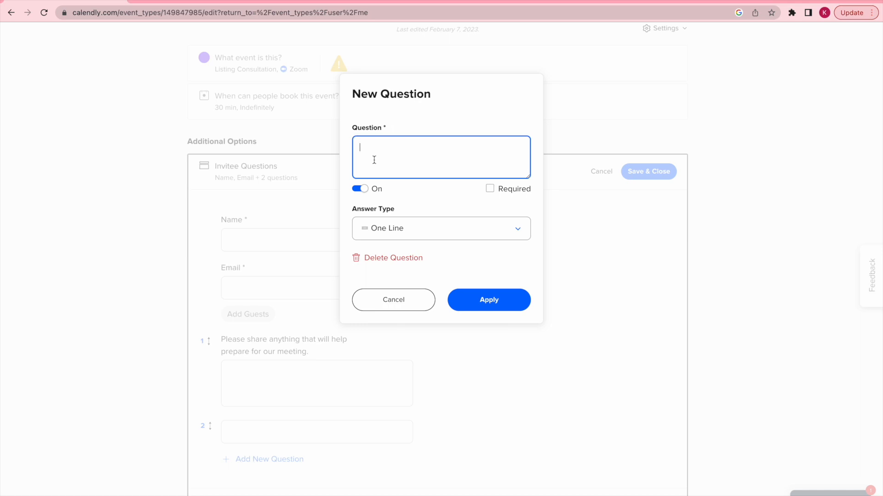
type("What is the listing your are")
key("BackSpace")
key("BackSpace")
key("BackSpace")
type("are wanting ")
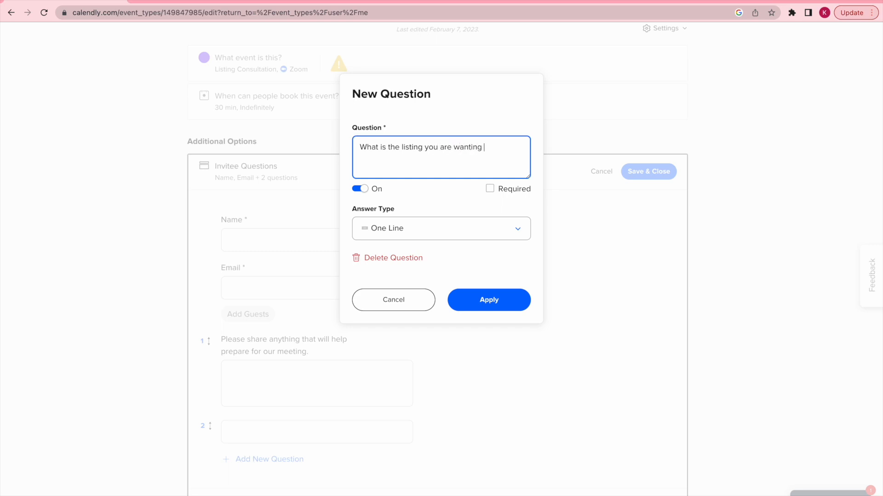
type("to discuss?")
left_click(376, 230)
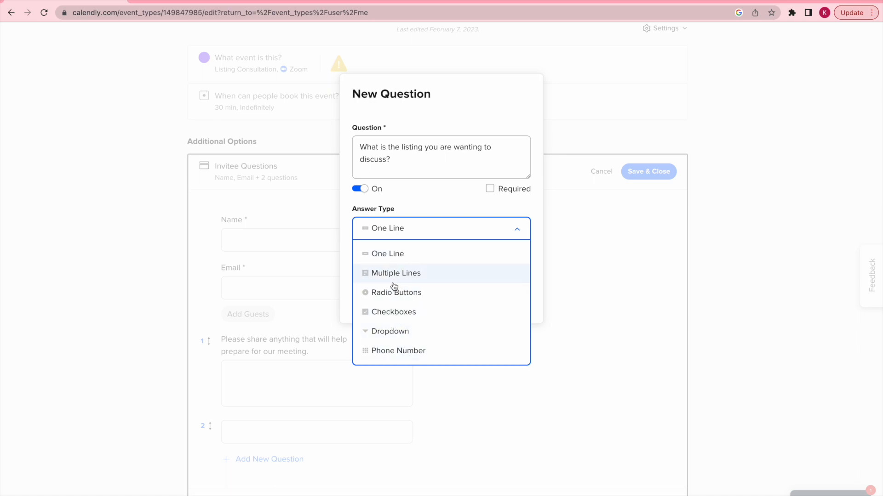
left_click(391, 256)
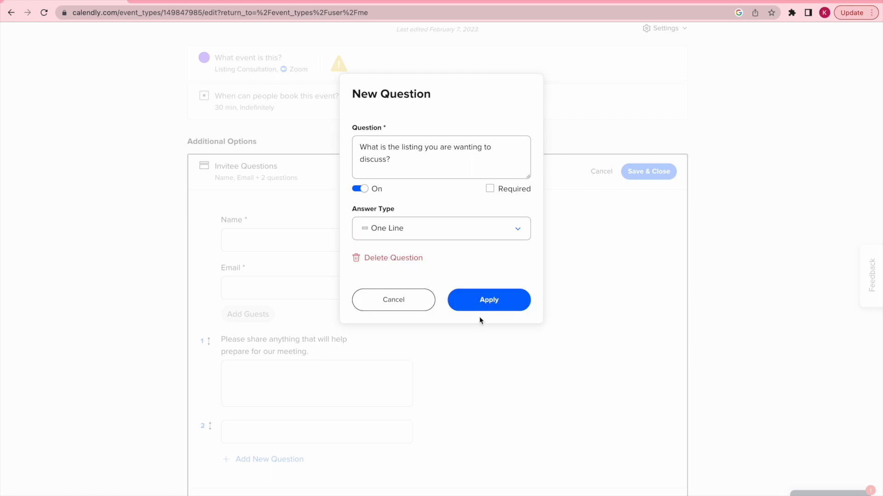
left_click(477, 300)
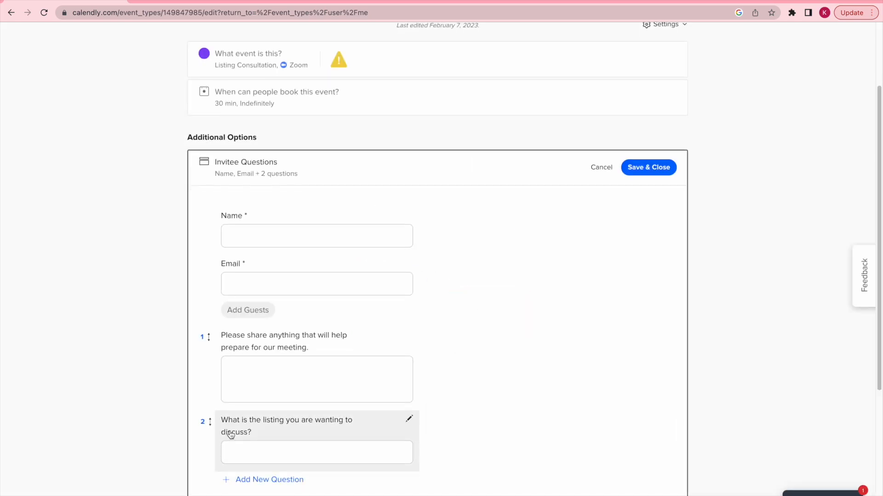
Move the listing question above the meeting preparation question and save the invitee questions.
left_click_drag(210, 421, 211, 338)
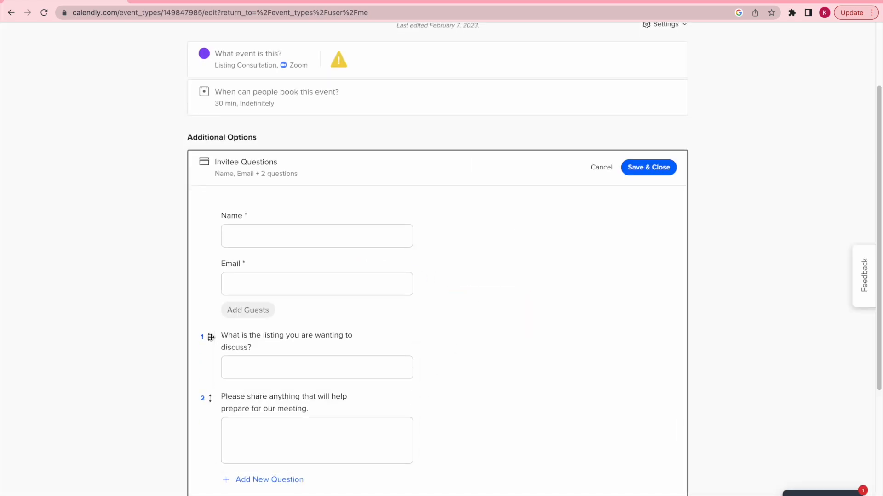
left_click_drag(210, 398, 218, 420)
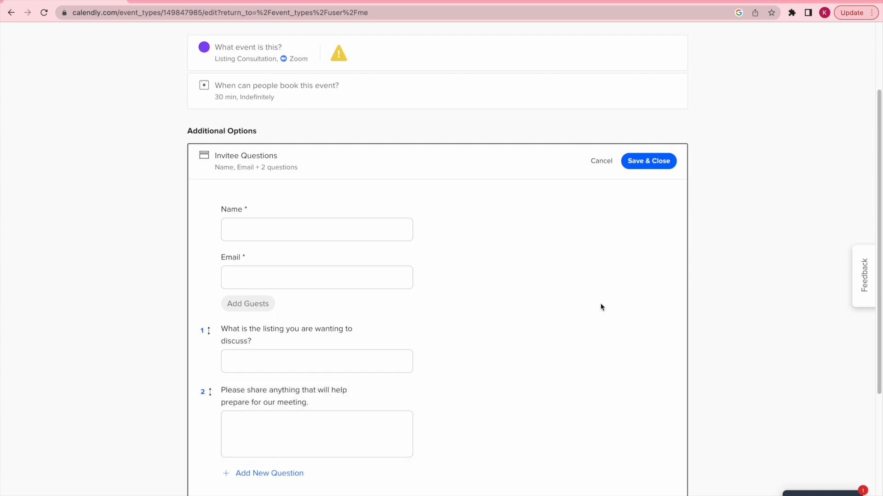
scroll(601, 304, "down", 2)
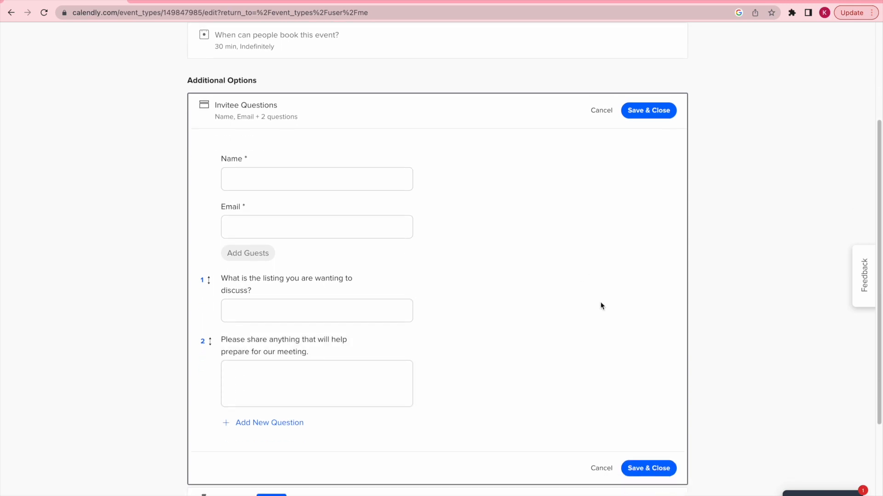
left_click(646, 421)
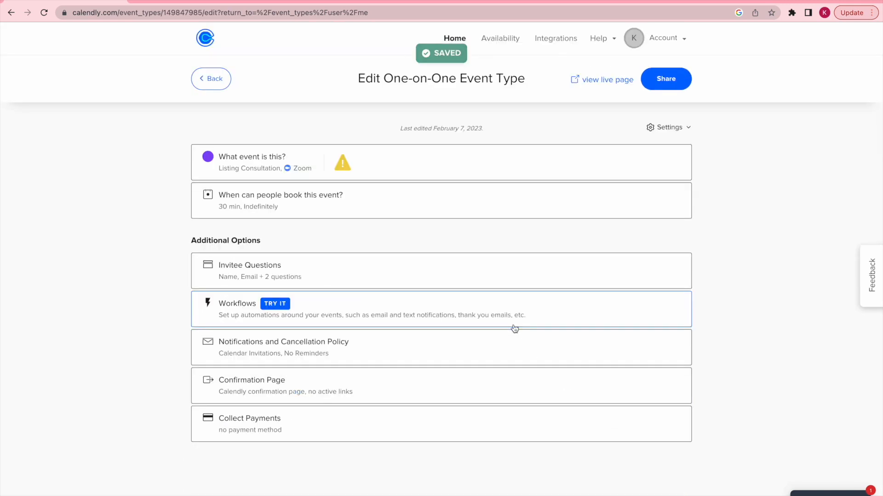
Review the example workflows for the Listing Consultation event and close the section without adding any.
left_click(296, 317)
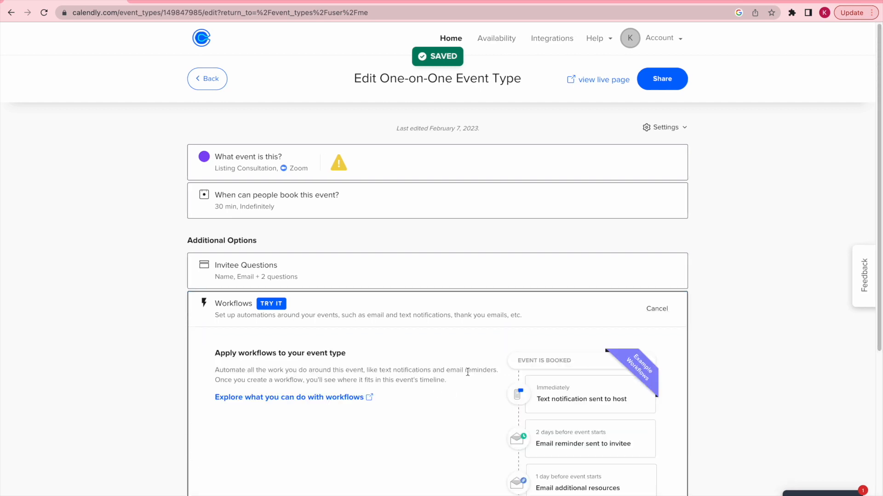
scroll(467, 373, "down", 3)
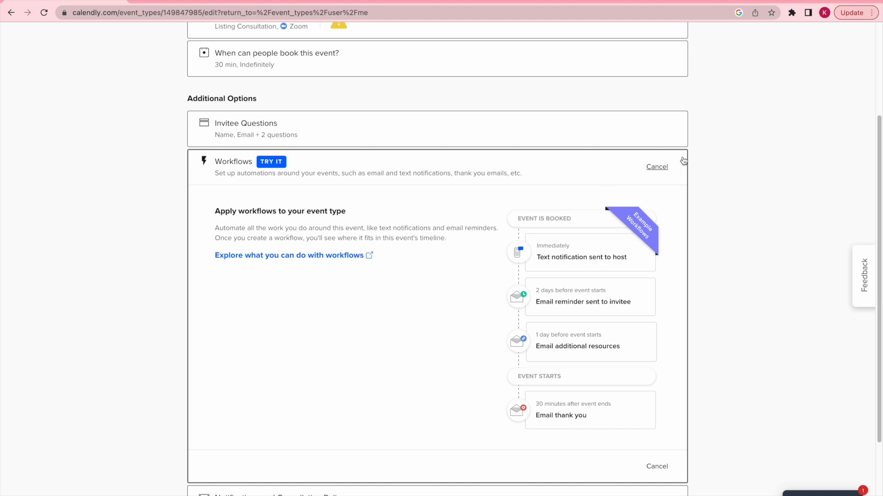
left_click(657, 167)
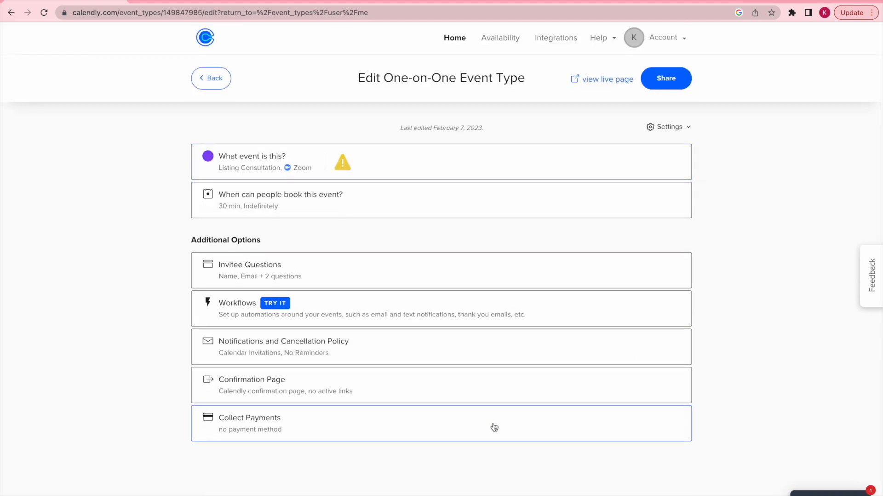
Review the Notifications and Cancellation Policy options, briefly toggling Email Reminders on and off, and save the section.
left_click(290, 359)
scroll(464, 351, "down", 5)
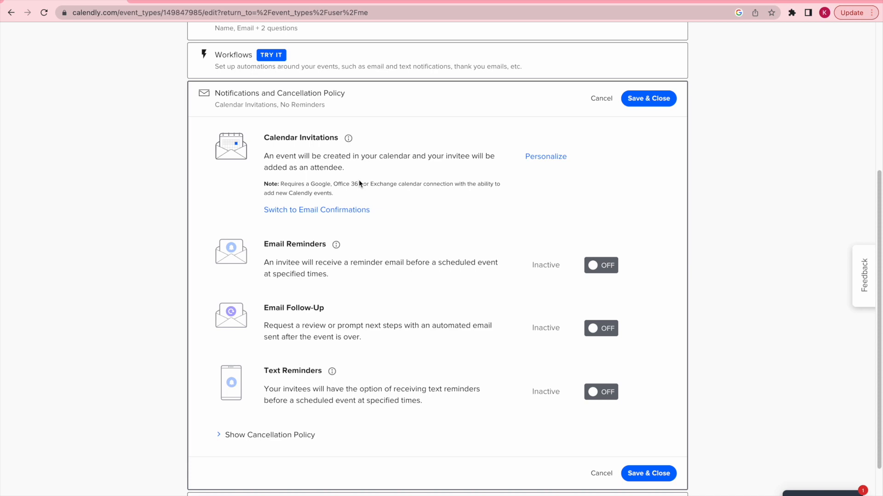
scroll(358, 180, "down", 1)
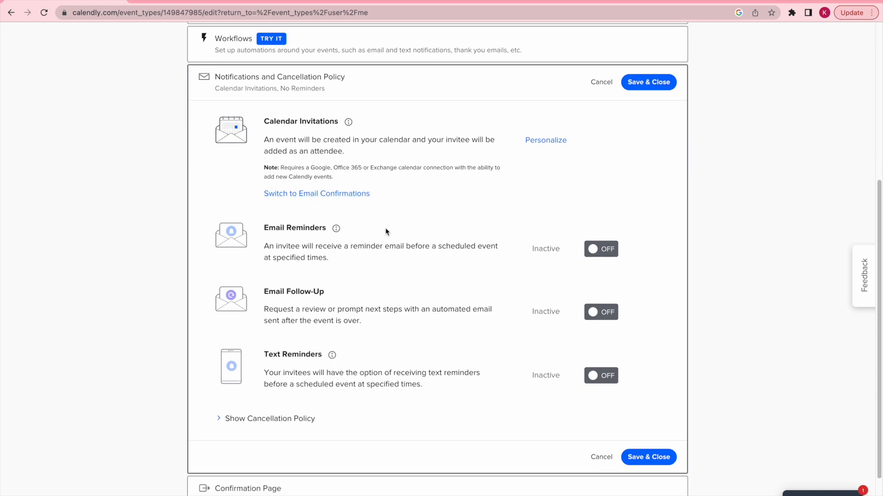
left_click(593, 253)
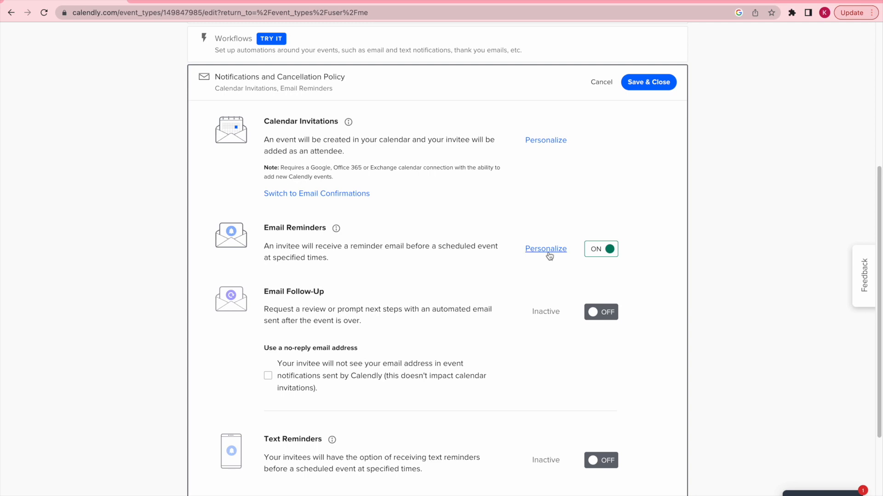
left_click(602, 253)
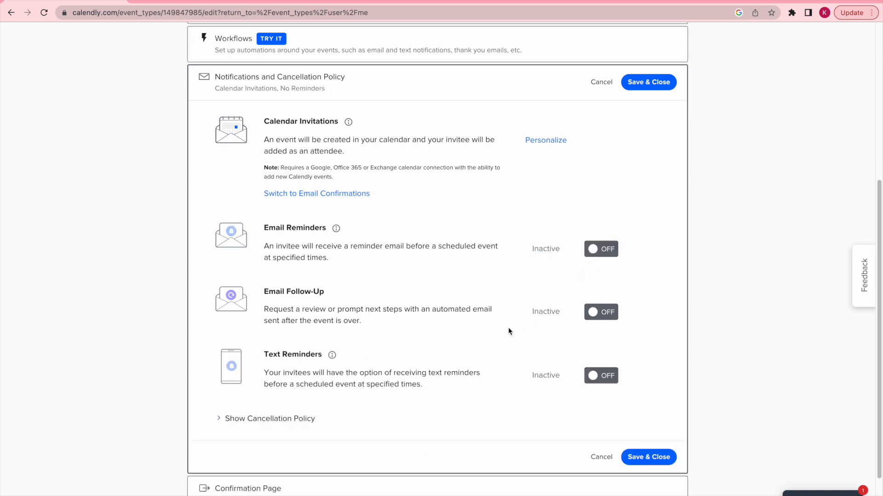
scroll(508, 329, "down", 1)
scroll(508, 328, "up", 1)
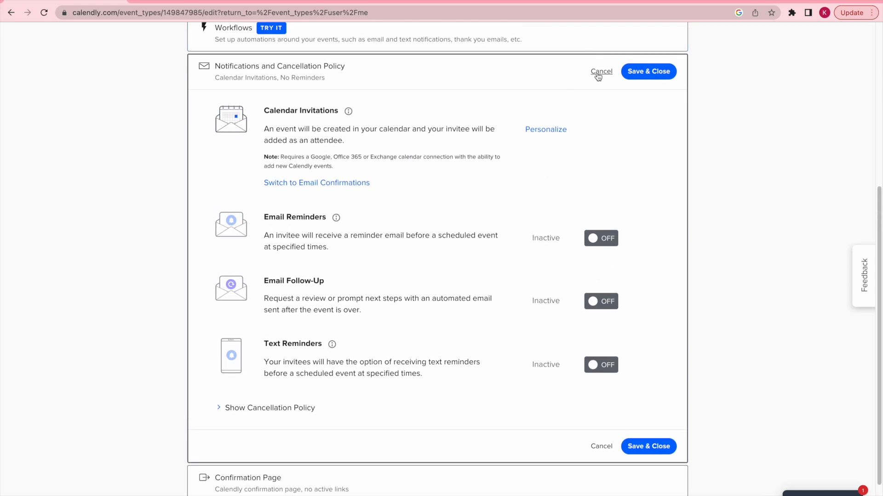
left_click(642, 448)
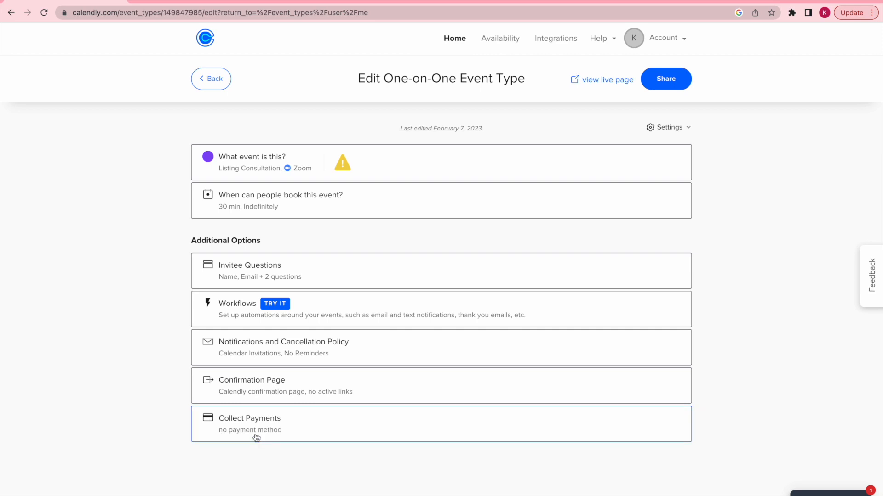
Check the event's Confirmation Page settings and leave the event type editor.
left_click(258, 393)
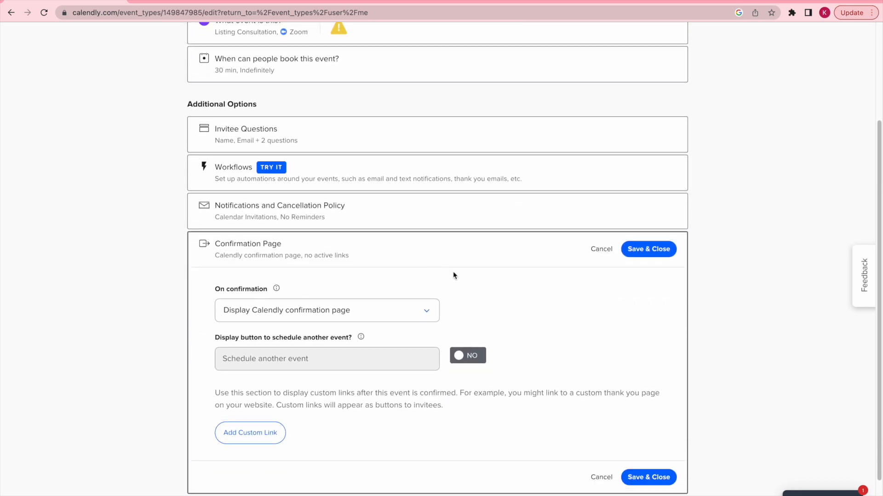
scroll(453, 275, "up", 3)
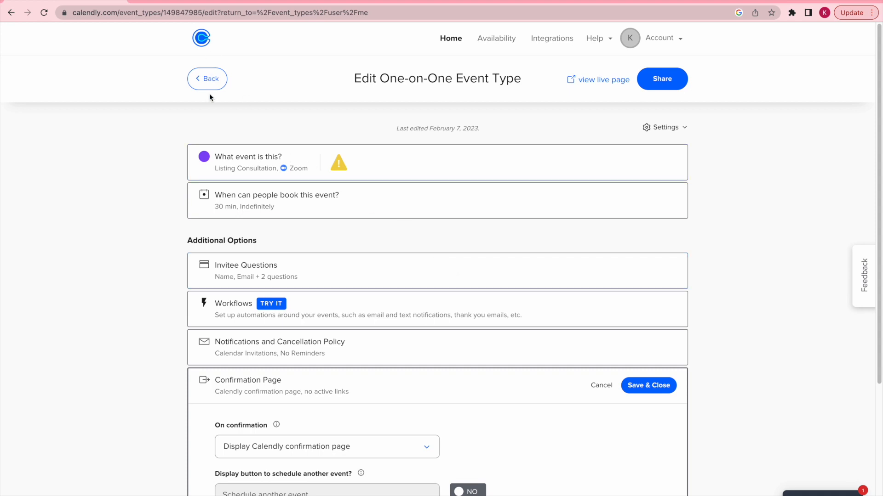
left_click(207, 79)
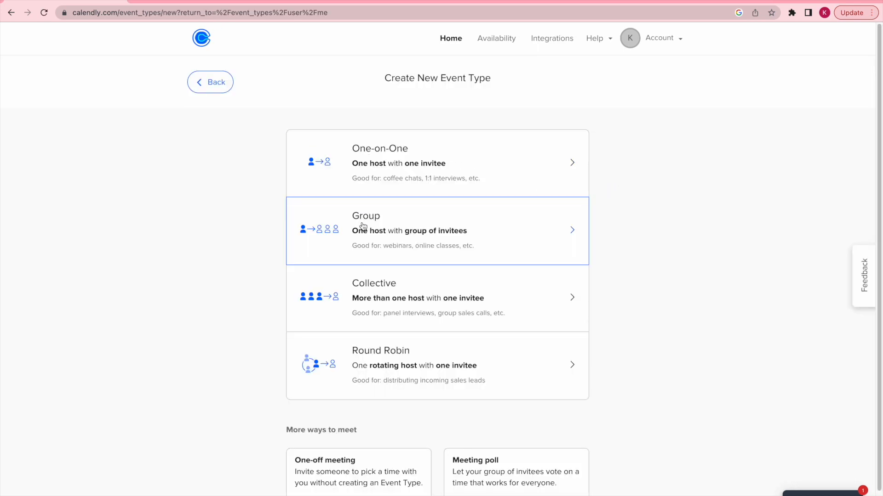
Look over the blank One-on-One event type form and return to the event types overview.
left_click(368, 171)
scroll(367, 171, "down", 3)
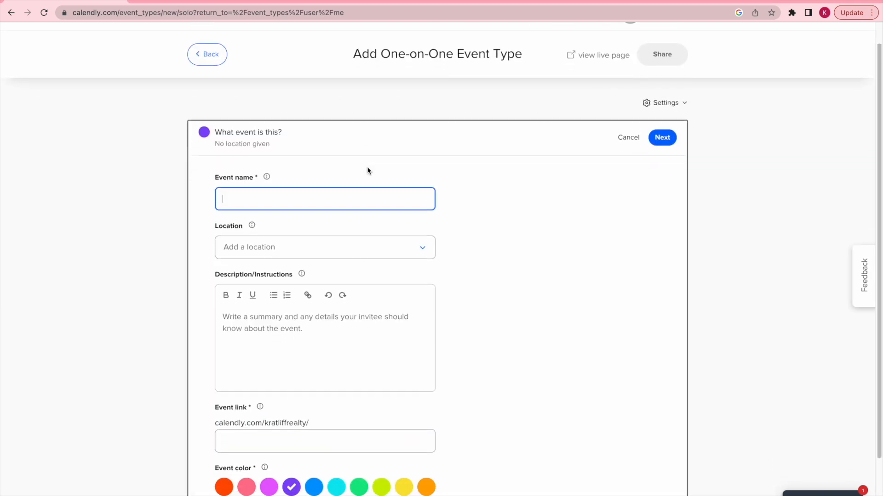
scroll(367, 170, "up", 2)
scroll(367, 170, "up", 1)
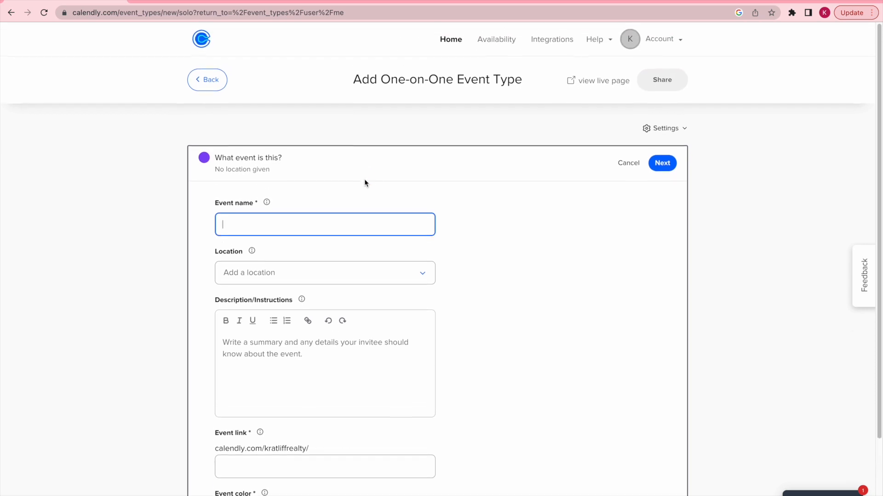
left_click(198, 83)
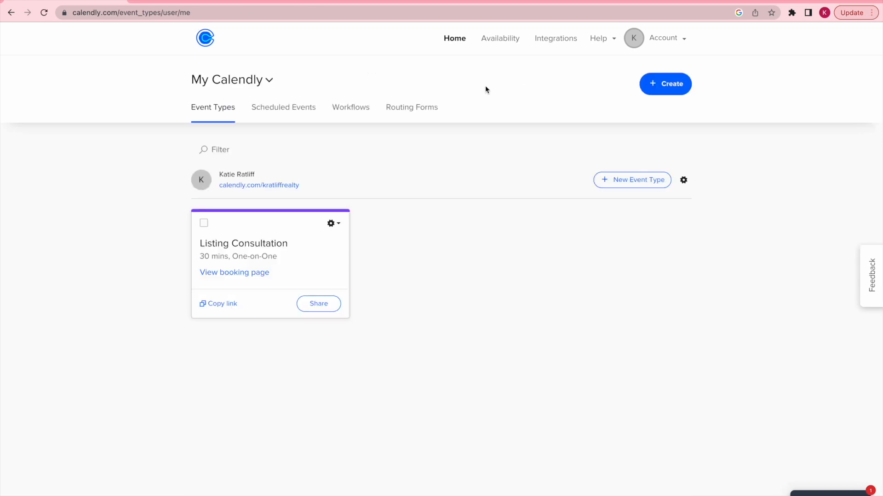
Review the weekly hours of the default Working hours schedule on the availability page.
left_click(495, 47)
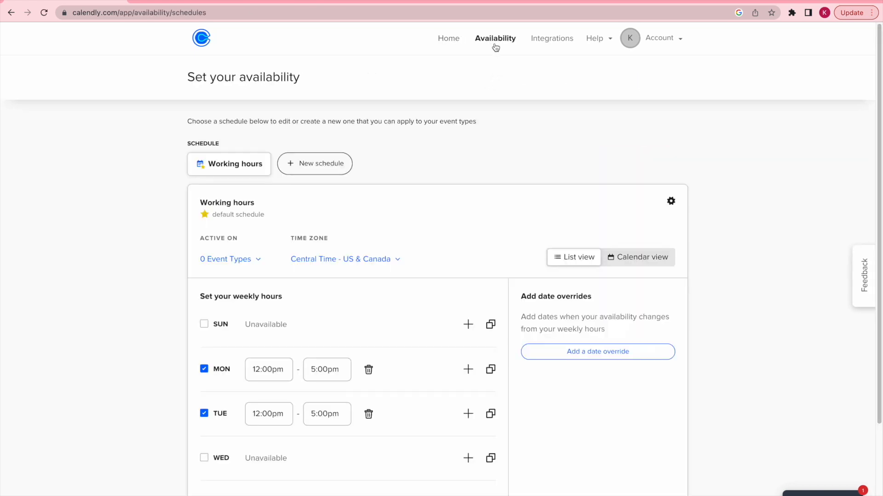
scroll(185, 288, "down", 3)
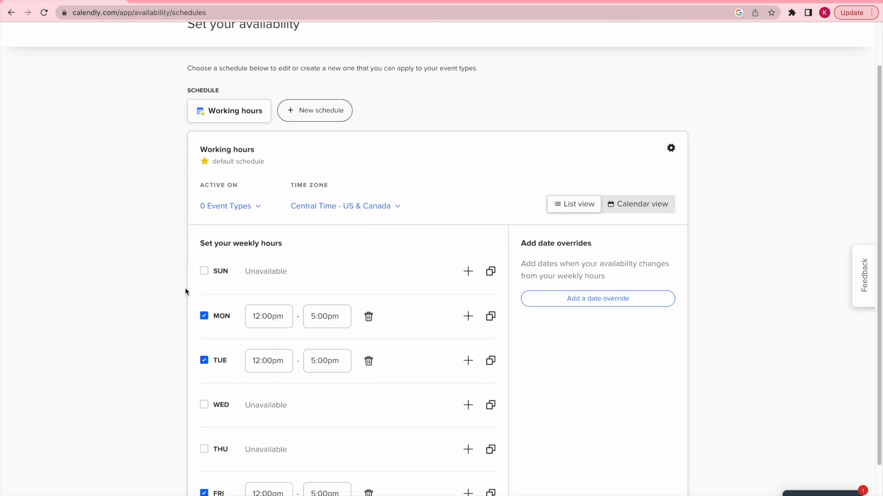
scroll(185, 288, "up", 2)
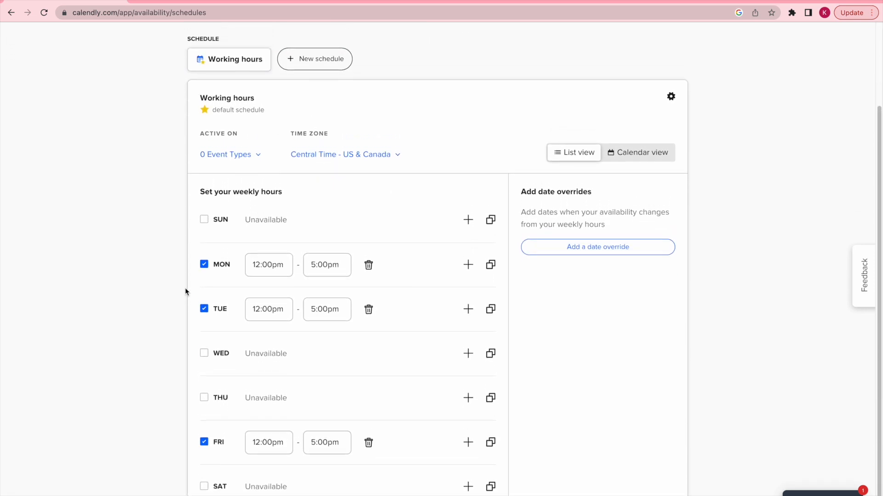
scroll(185, 288, "up", 3)
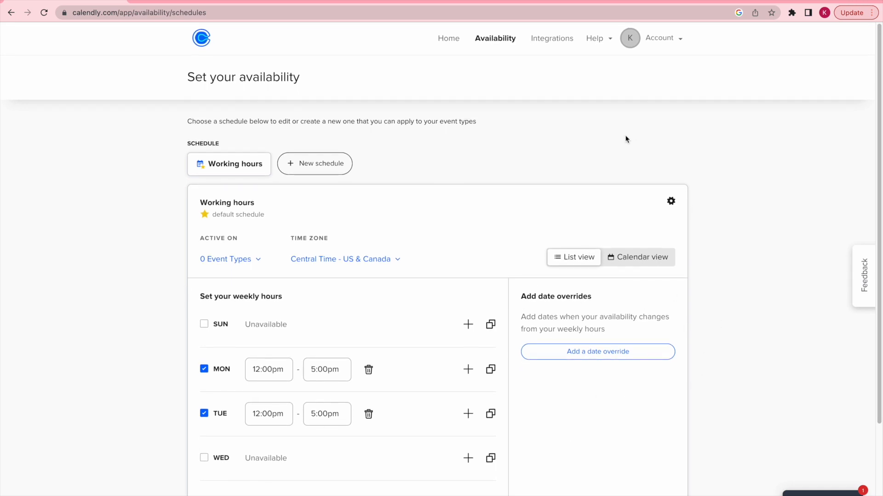
Browse the available integrations and open the Google Calendar integration to view the calendar connections.
left_click(547, 46)
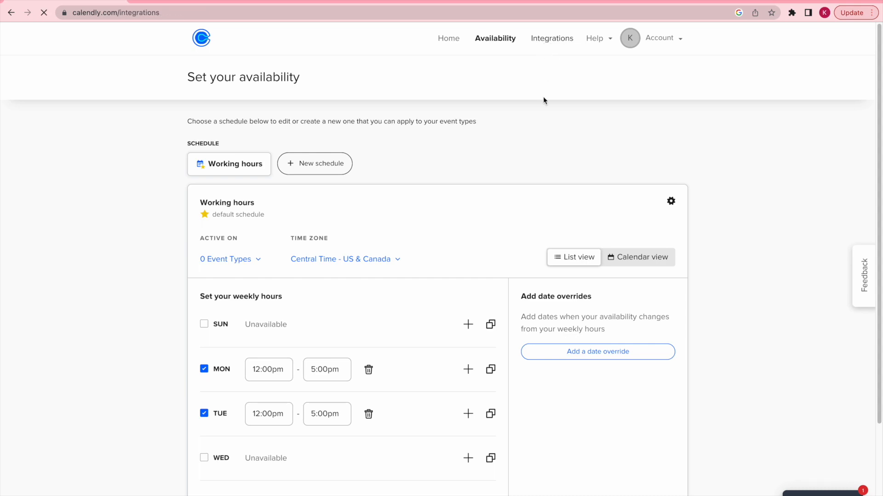
scroll(516, 229, "down", 4)
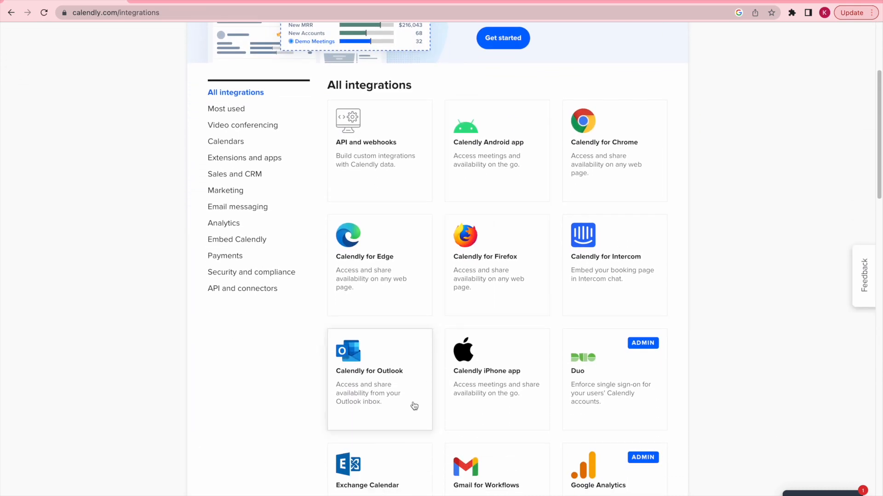
scroll(428, 368, "down", 1)
scroll(441, 389, "down", 5)
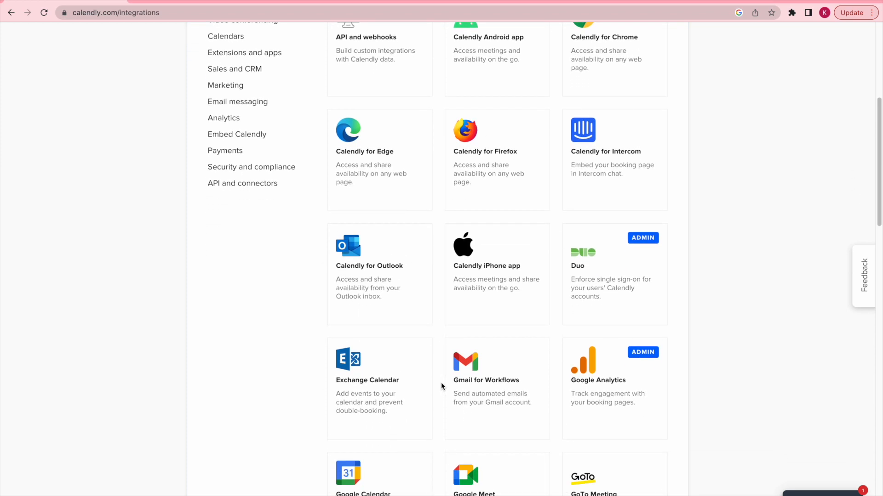
scroll(441, 383, "down", 3)
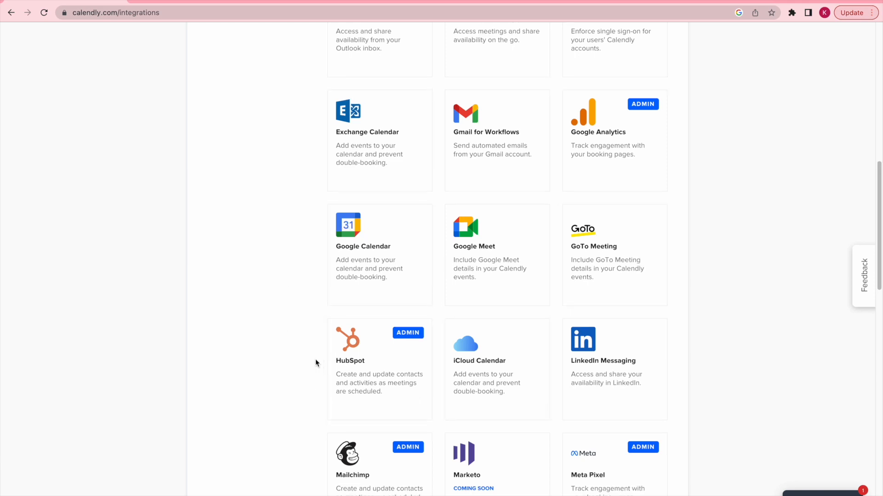
scroll(315, 361, "down", 2)
left_click(357, 176)
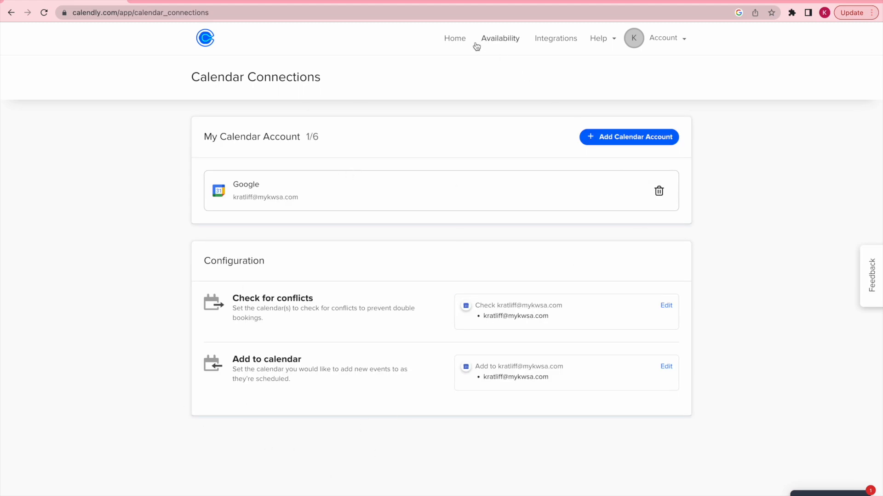
Preview the public booking page by choosing Listing Consultation on Monday, February 13 at 1:00pm up to the details form.
left_click(453, 38)
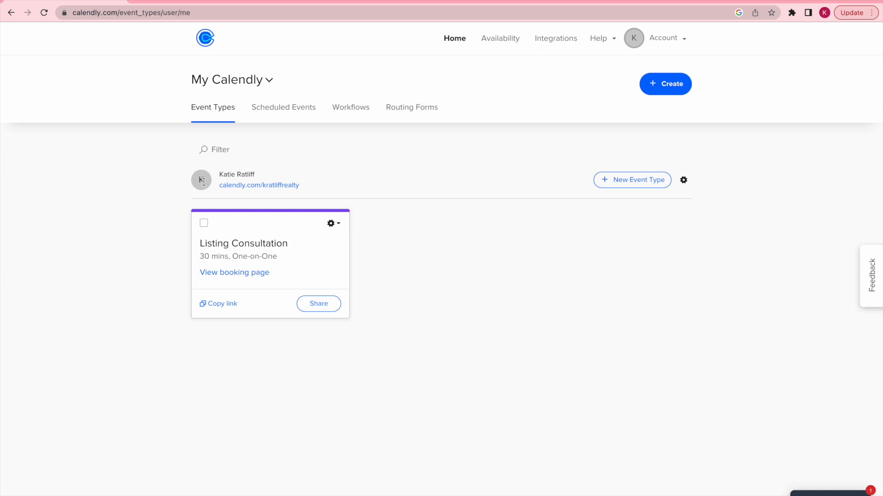
left_click(273, 185)
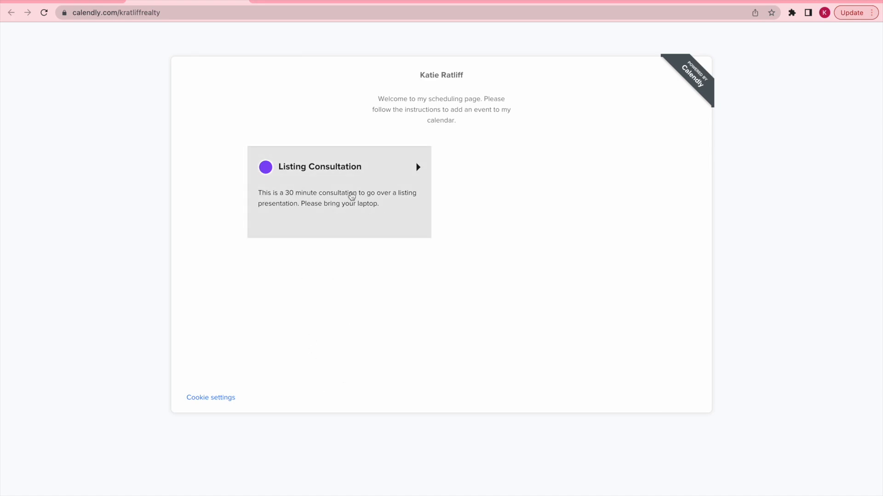
left_click(336, 186)
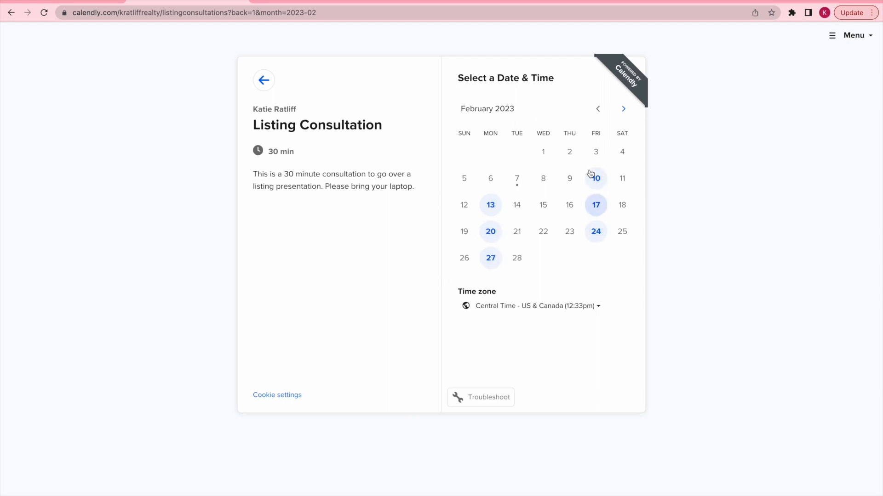
left_click(489, 207)
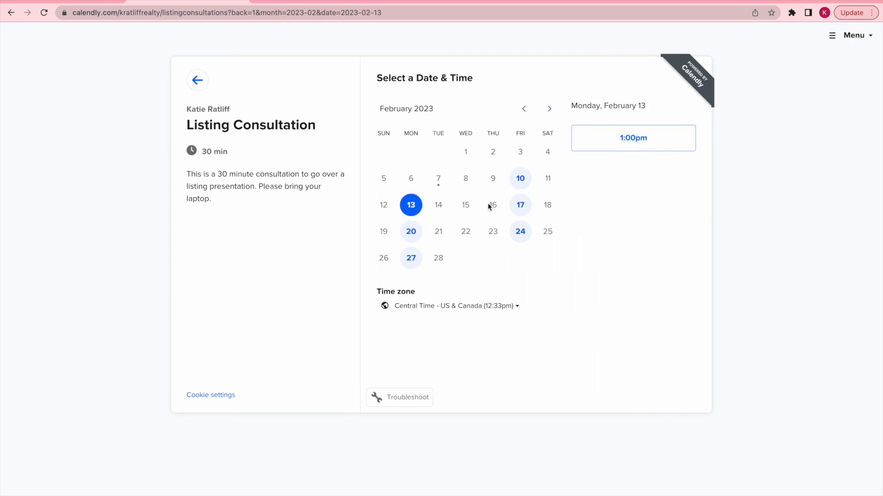
left_click(623, 142)
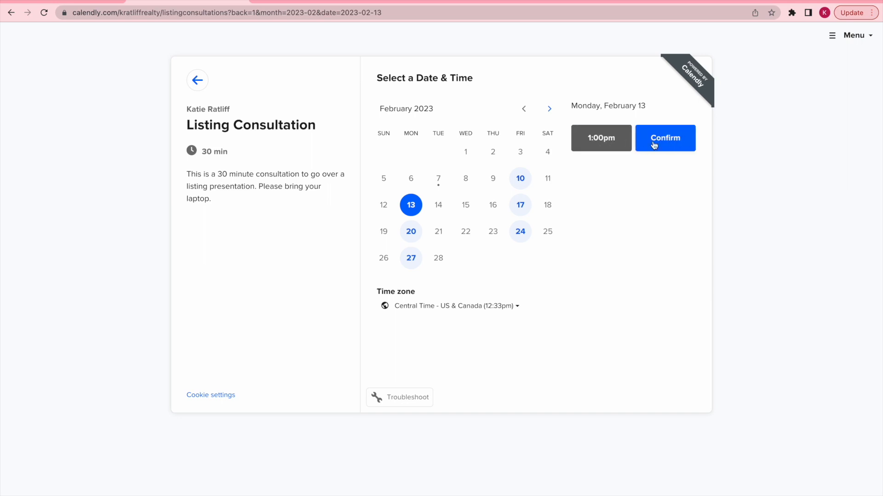
left_click(675, 144)
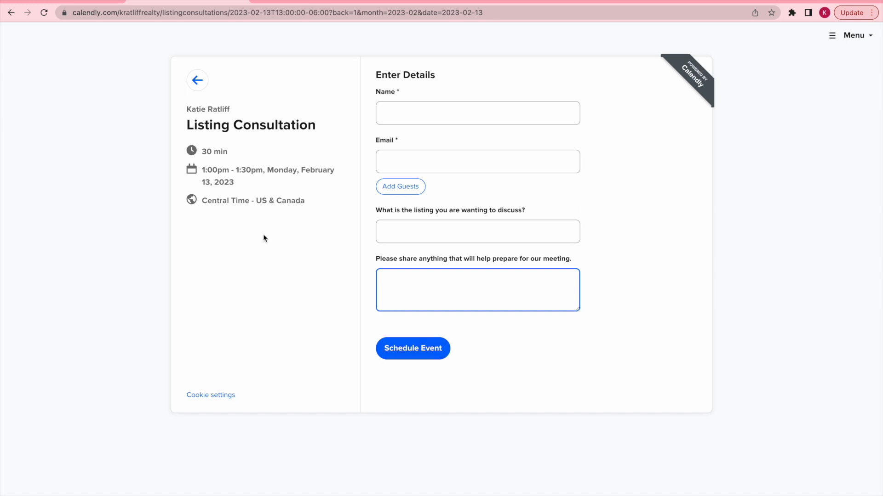
Back out of the test booking to the public scheduling page and return to the event types overview.
left_click(196, 88)
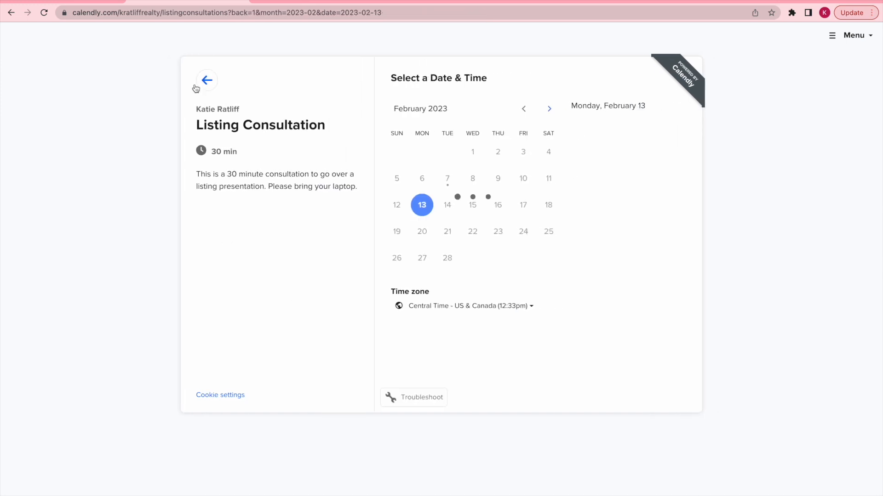
left_click(196, 87)
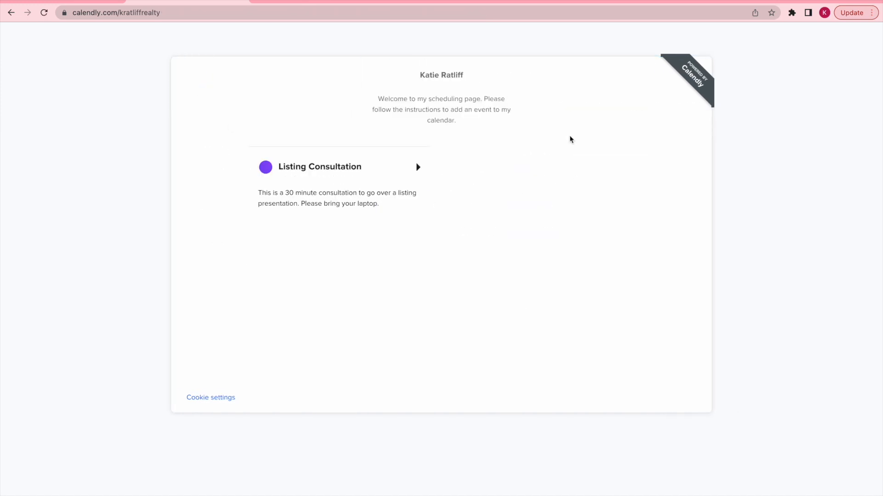
left_click(242, 2)
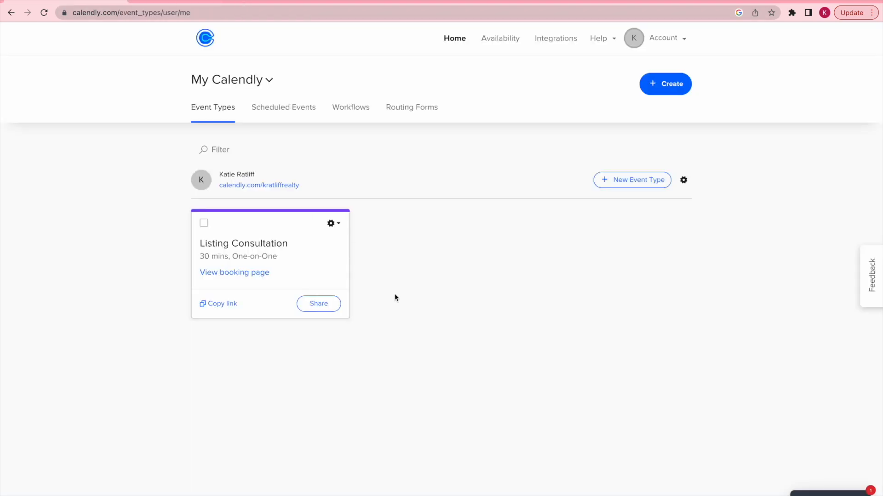